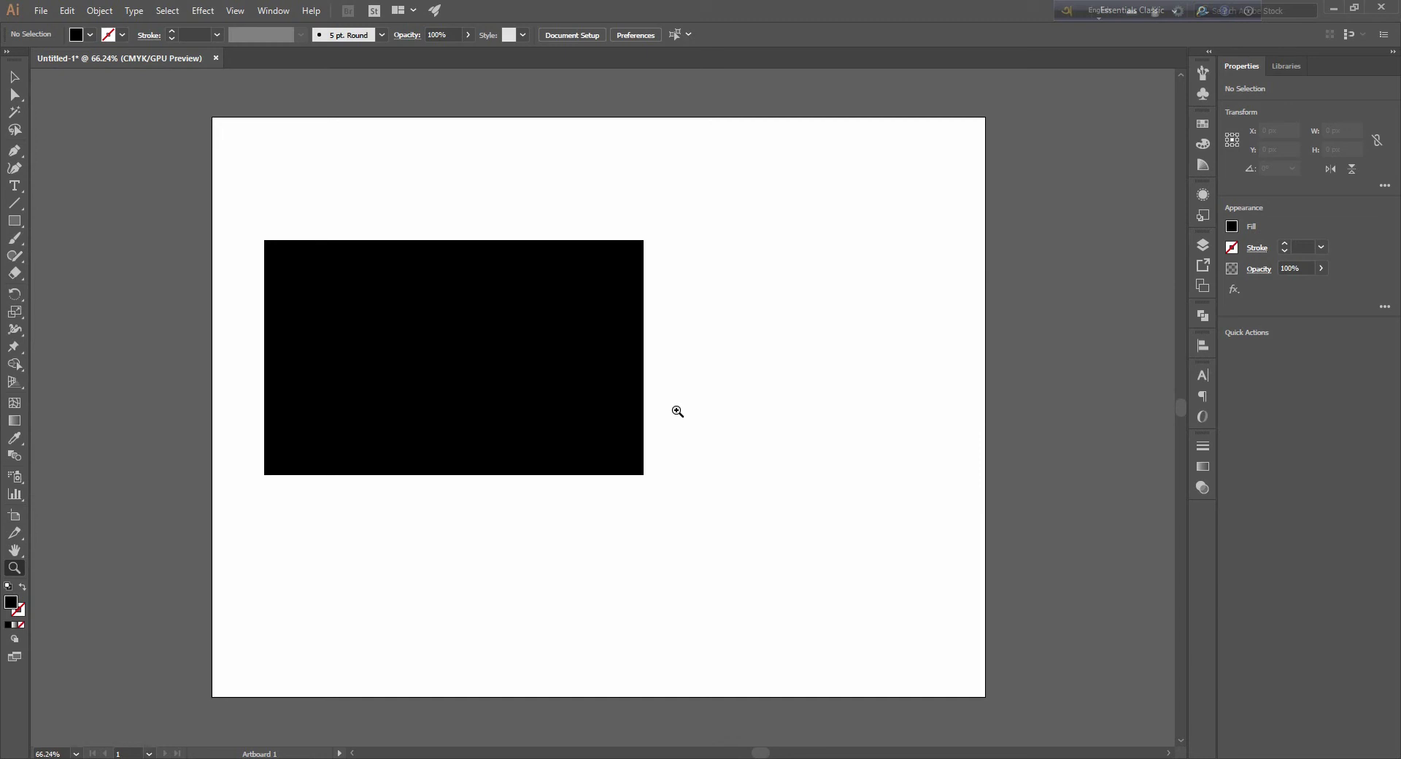
# Step: Scrub-zoom in on the black-rectangle artboard, then zoom back out
pyautogui.moveTo(678, 411); pyautogui.dragTo(989, 515)
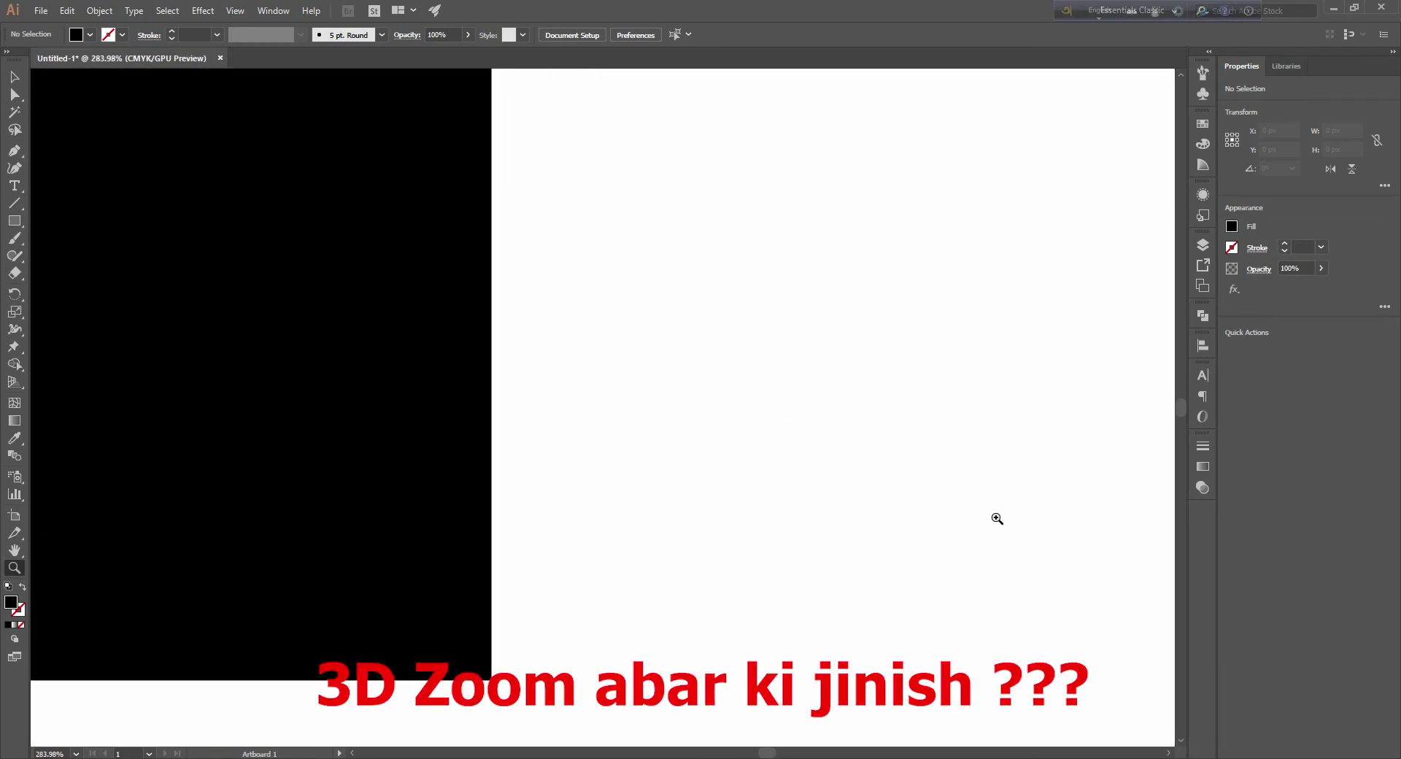
pyautogui.moveTo(989, 515); pyautogui.dragTo(752, 457)
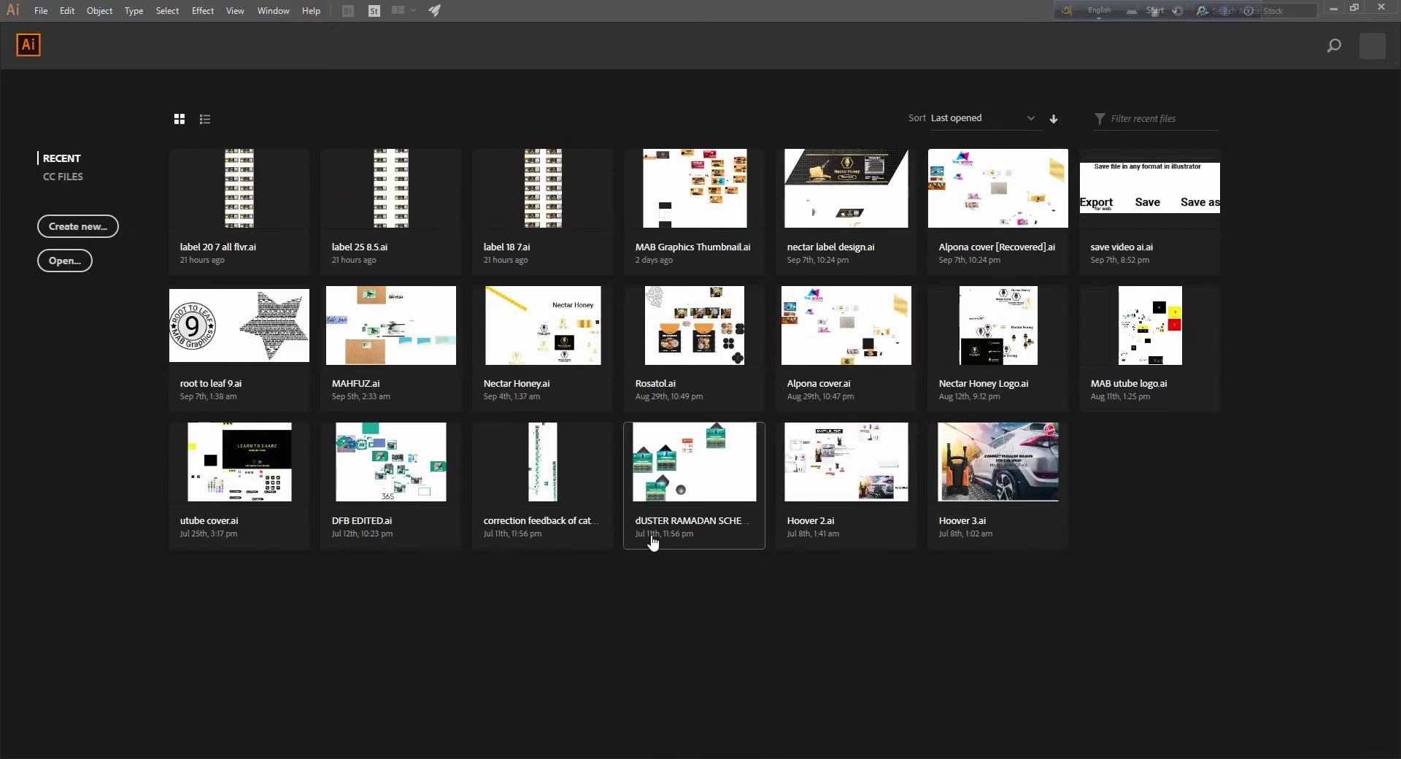
# Step: Create a new document from the 1600 × 1200 px custom preset
pyautogui.click(94, 232)
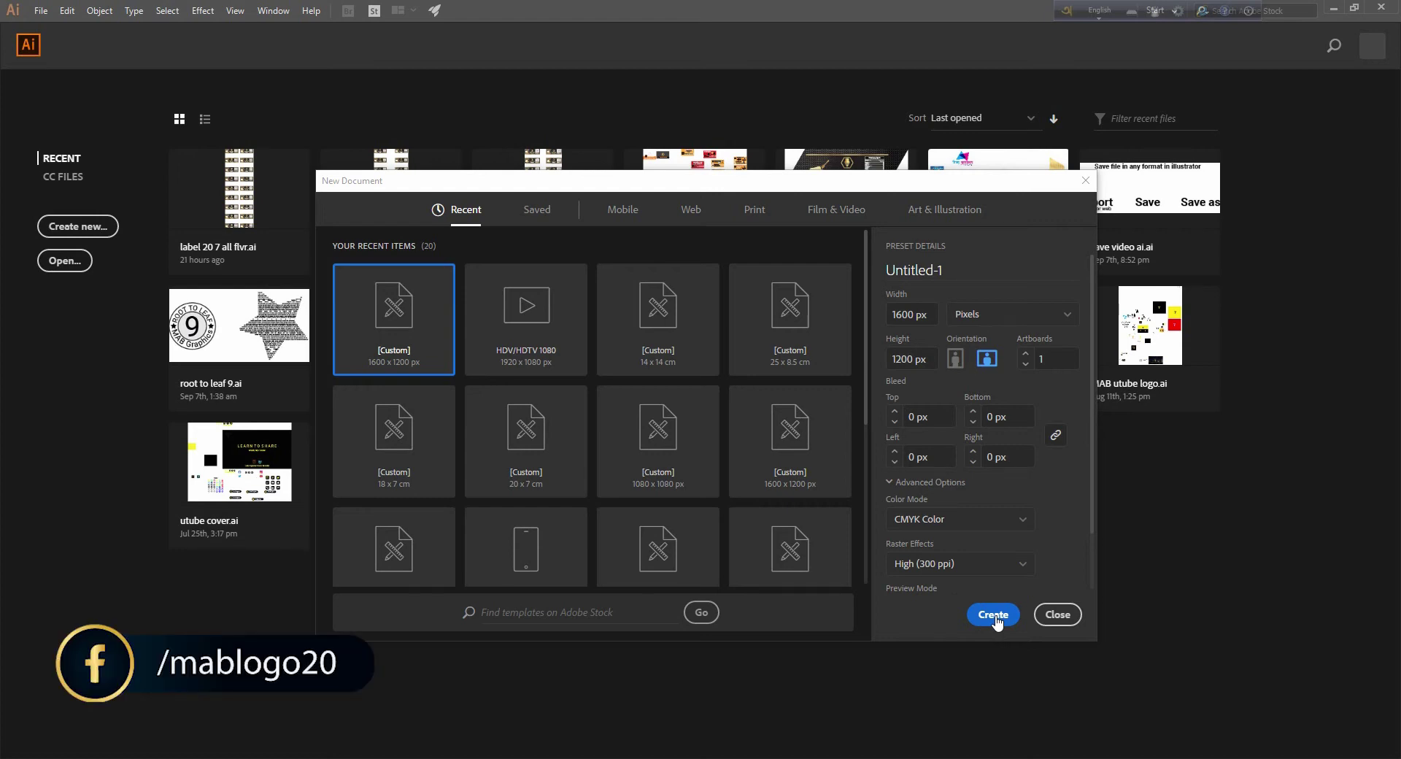
pyautogui.click(994, 615)
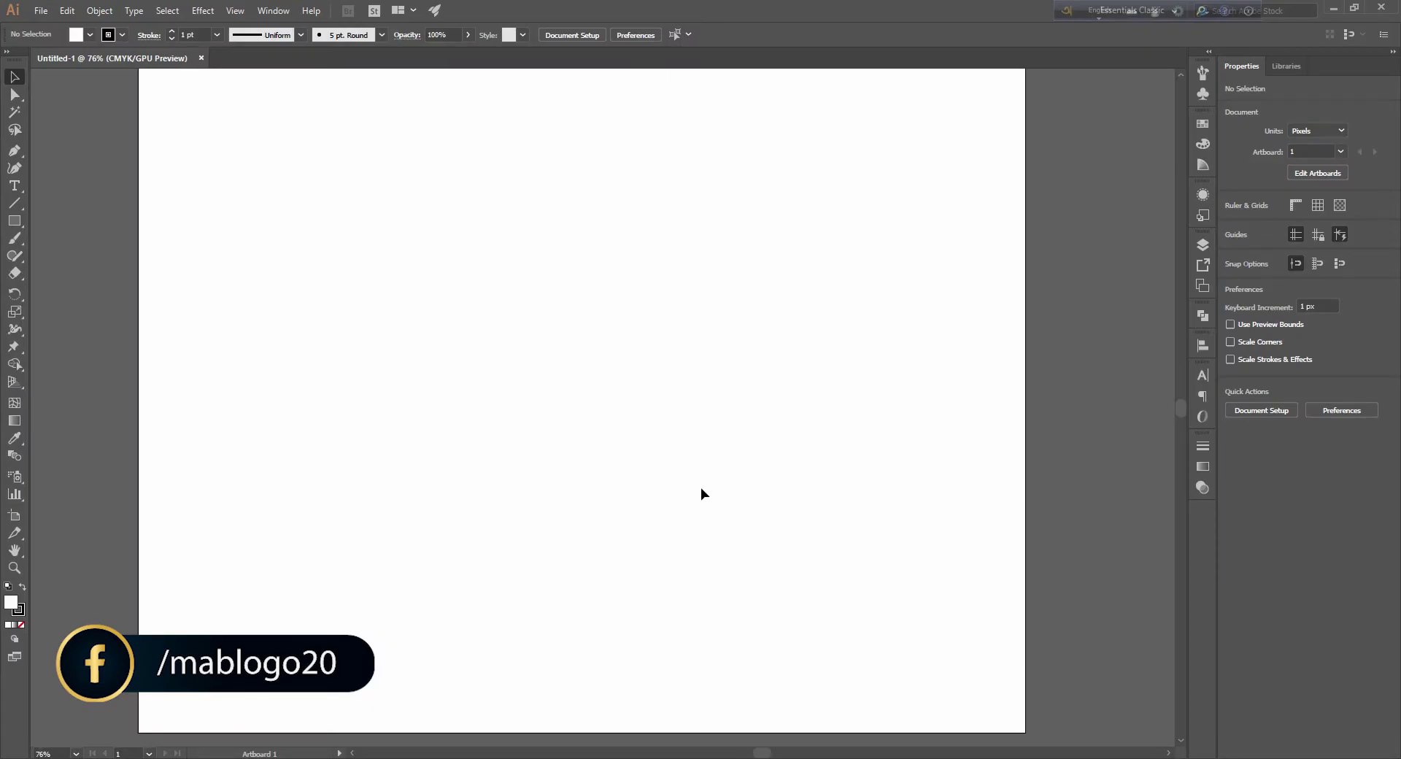
pyautogui.click(16, 550)
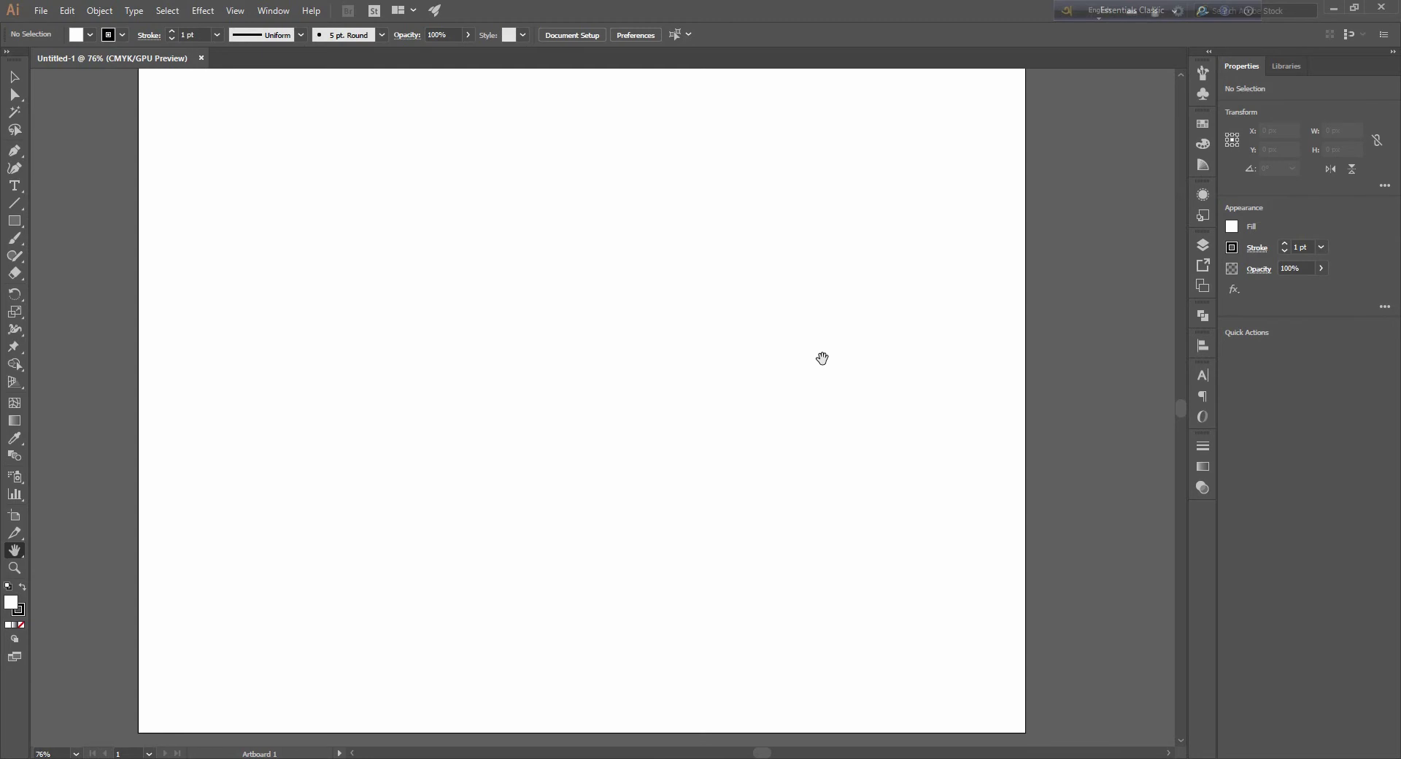
pyautogui.moveTo(829, 434)
pyautogui.mouseDown()
pyautogui.moveTo(856, 438)
pyautogui.moveTo(482, 447)
pyautogui.moveTo(852, 412)
pyautogui.moveTo(641, 488)
pyautogui.mouseUp()
pyautogui.moveTo(810, 429)
pyautogui.mouseDown()
pyautogui.moveTo(791, 351)
pyautogui.moveTo(402, 344)
pyautogui.mouseUp()
pyautogui.press('z')
pyautogui.moveTo(774, 398); pyautogui.dragTo(766, 464)
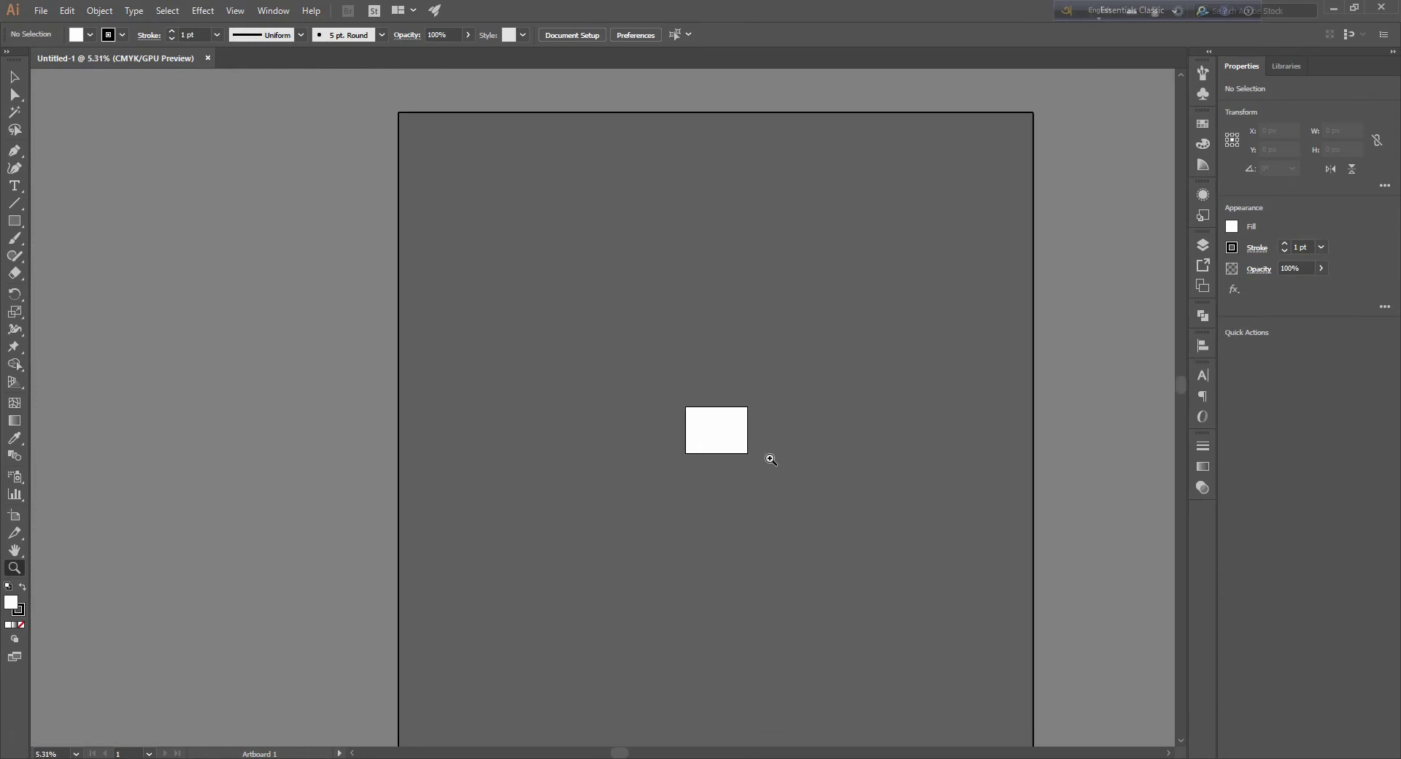
pyautogui.moveTo(806, 388)
pyautogui.mouseDown()
pyautogui.moveTo(472, 356)
pyautogui.moveTo(454, 335)
pyautogui.mouseUp()
pyautogui.moveTo(407, 472); pyautogui.dragTo(619, 446)
pyautogui.moveTo(497, 364)
pyautogui.mouseDown()
pyautogui.moveTo(631, 391)
pyautogui.moveTo(559, 388)
pyautogui.mouseUp()
pyautogui.moveTo(675, 361)
pyautogui.mouseDown()
pyautogui.moveTo(855, 372)
pyautogui.moveTo(754, 382)
pyautogui.moveTo(923, 331)
pyautogui.moveTo(1008, 282)
pyautogui.moveTo(979, 331)
pyautogui.moveTo(700, 344)
pyautogui.mouseUp()
pyautogui.press('h')
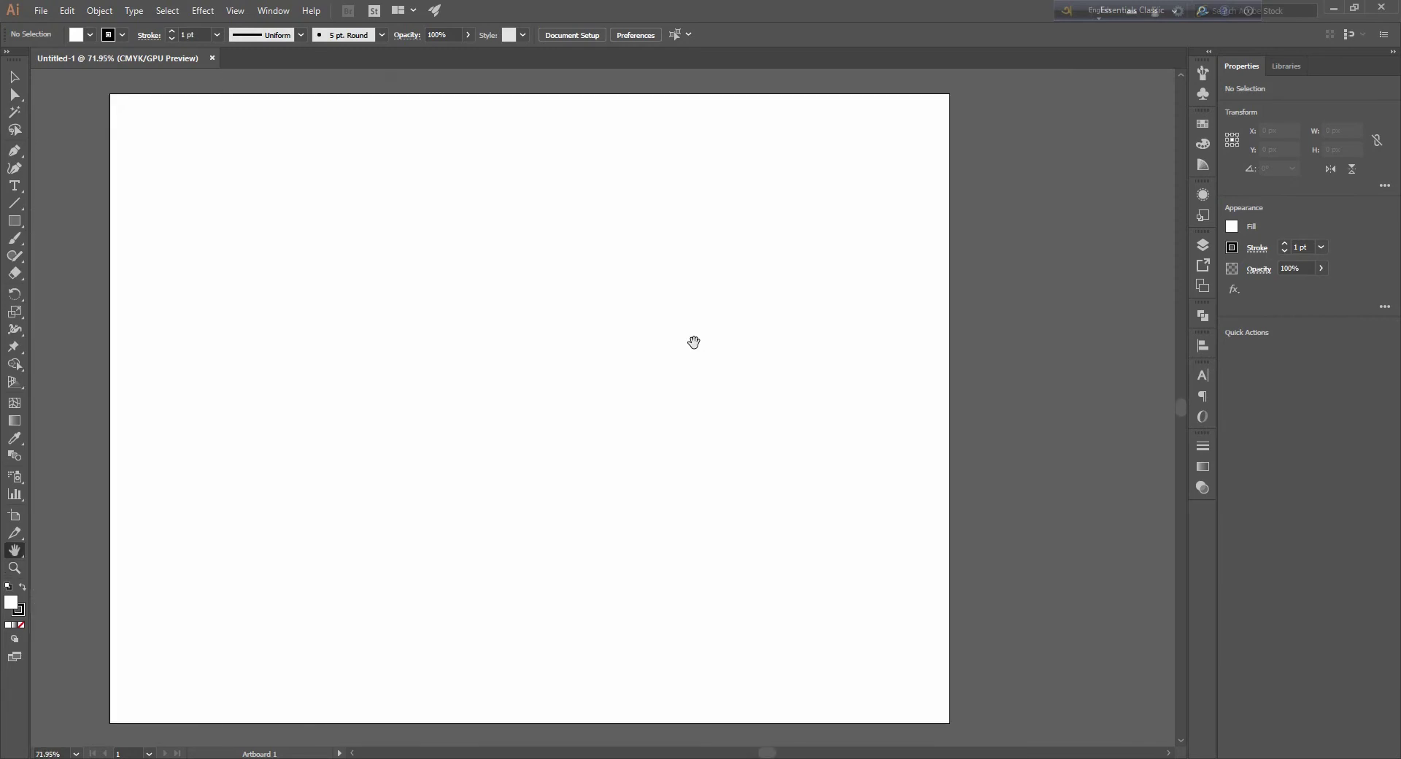
pyautogui.moveTo(563, 363); pyautogui.dragTo(616, 365)
pyautogui.click(15, 76)
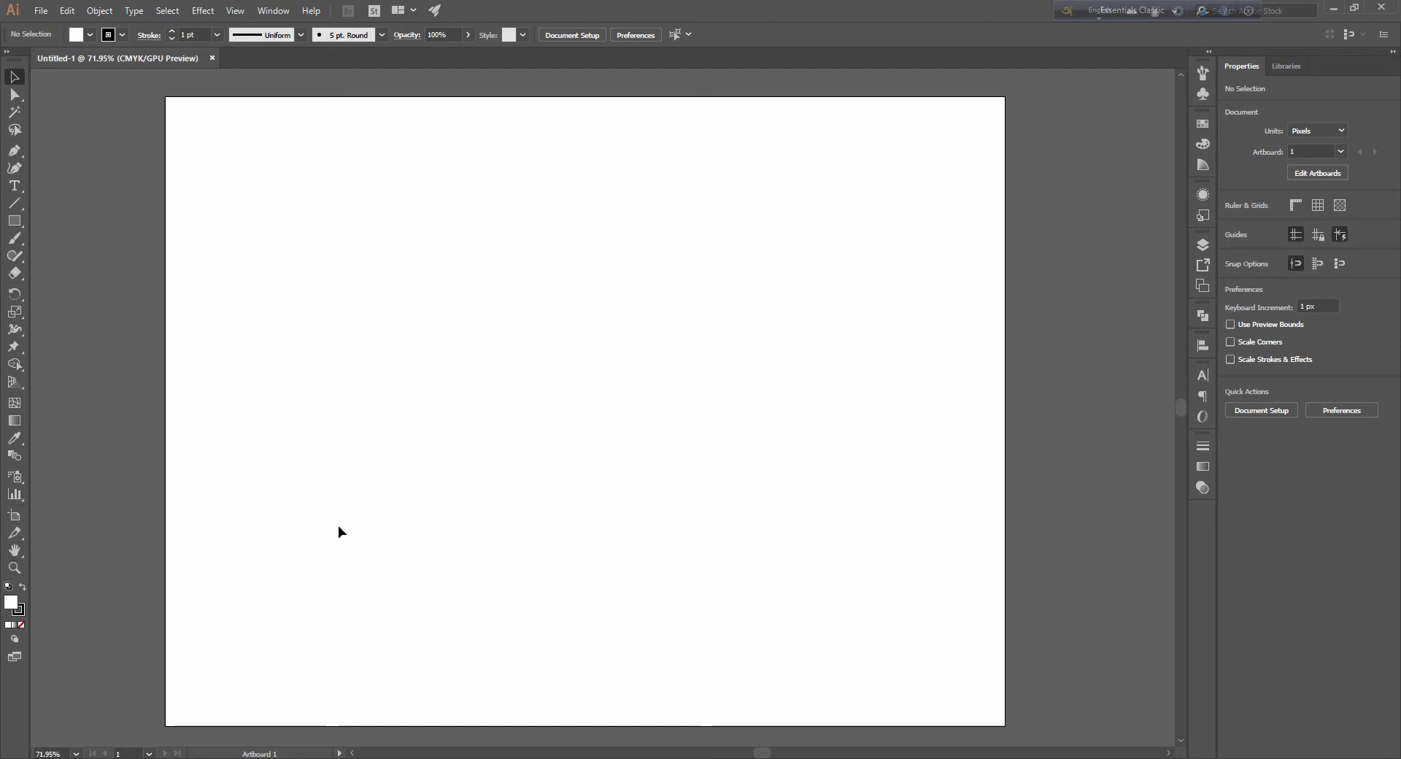
pyautogui.press('h')
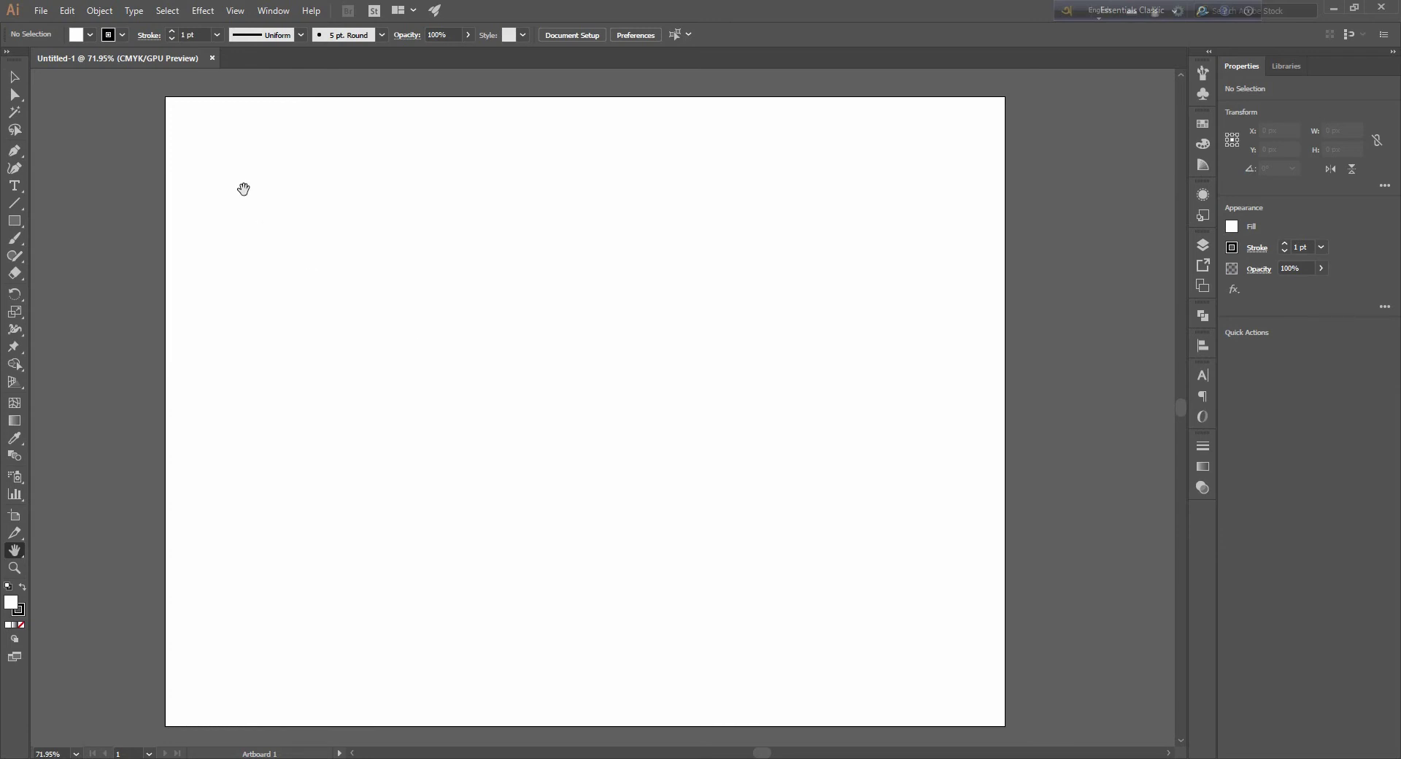
pyautogui.click(16, 78)
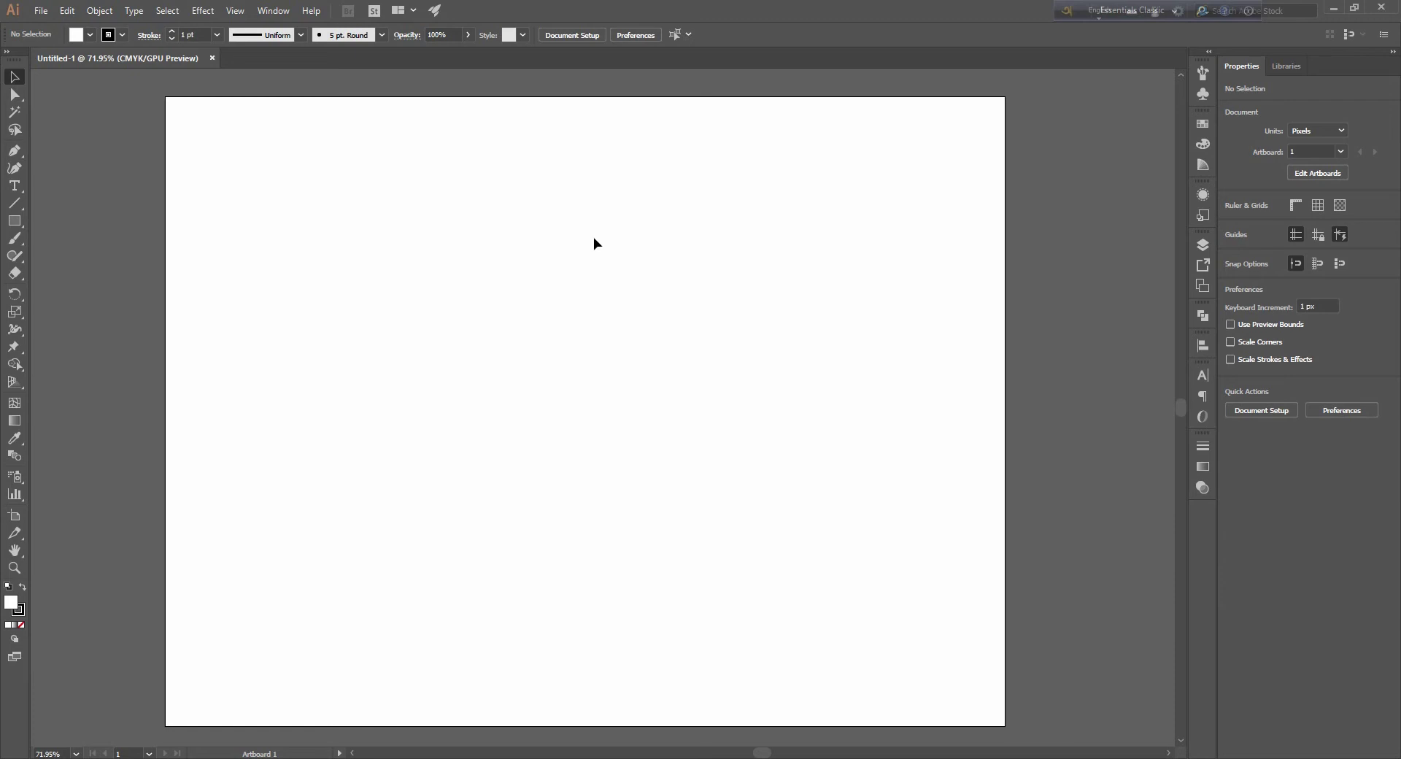
pyautogui.moveTo(620, 263)
pyautogui.mouseDown()
pyautogui.moveTo(657, 284)
pyautogui.moveTo(557, 251)
pyautogui.moveTo(643, 290)
pyautogui.mouseUp()
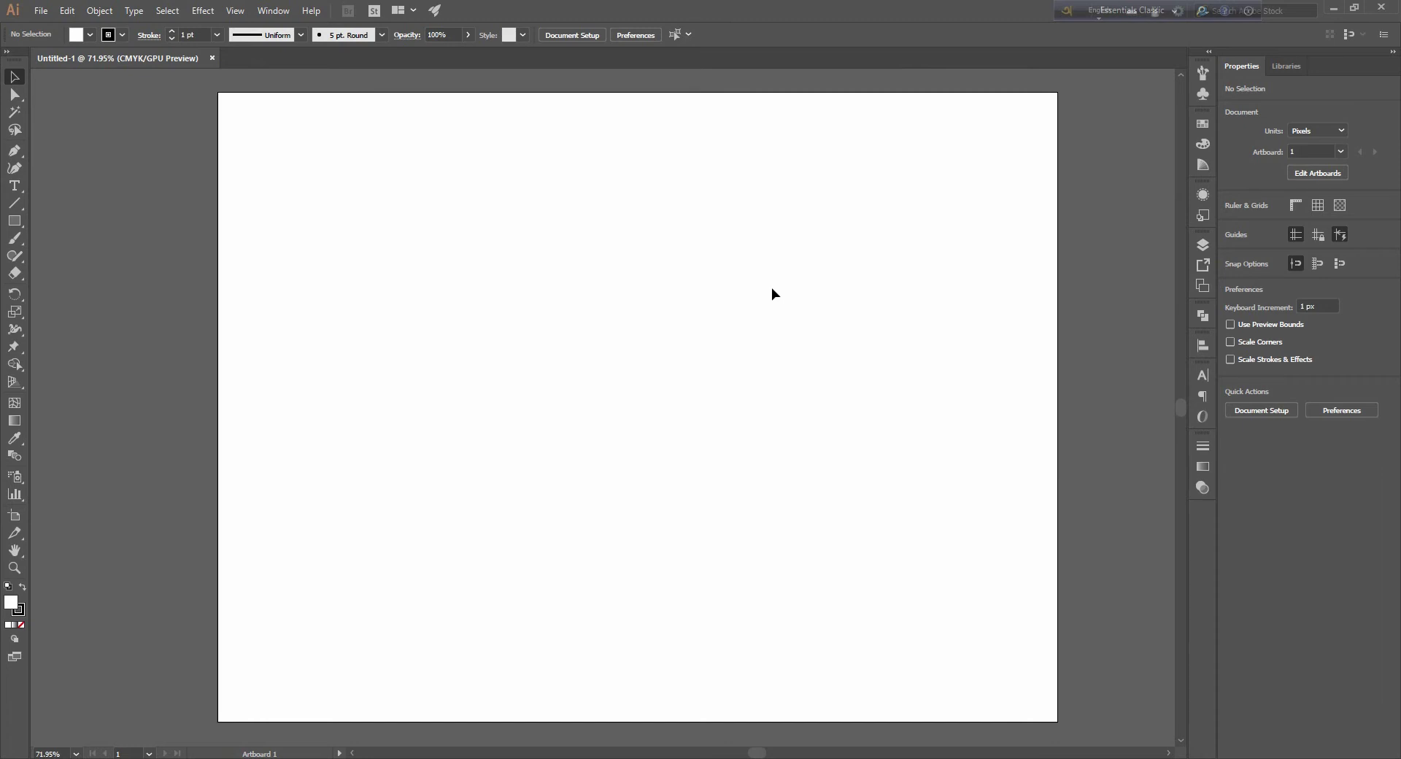
pyautogui.moveTo(803, 290)
pyautogui.mouseDown()
pyautogui.moveTo(588, 291)
pyautogui.moveTo(707, 298)
pyautogui.mouseUp()
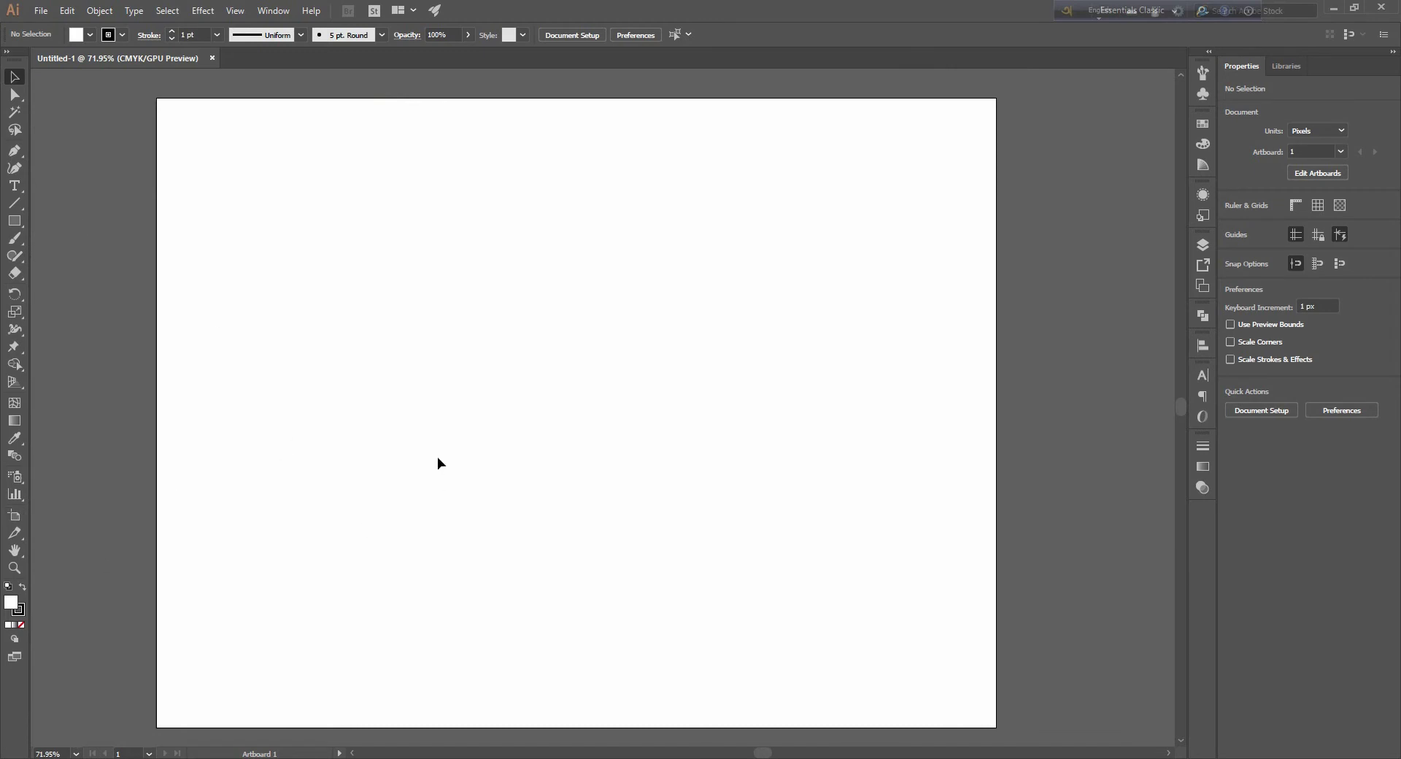
pyautogui.moveTo(667, 374)
pyautogui.mouseDown()
pyautogui.moveTo(707, 366)
pyautogui.moveTo(440, 359)
pyautogui.moveTo(625, 372)
pyautogui.mouseUp()
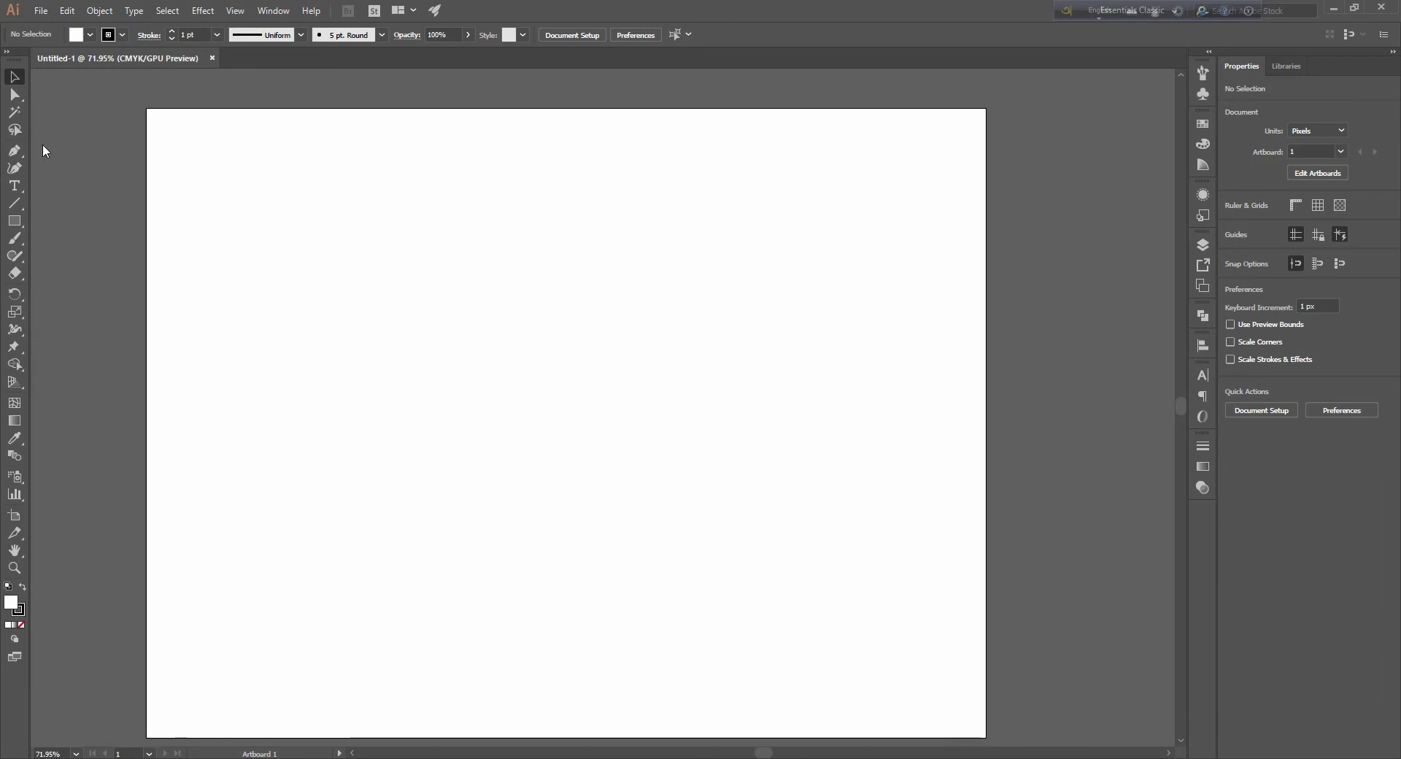
pyautogui.click(16, 111)
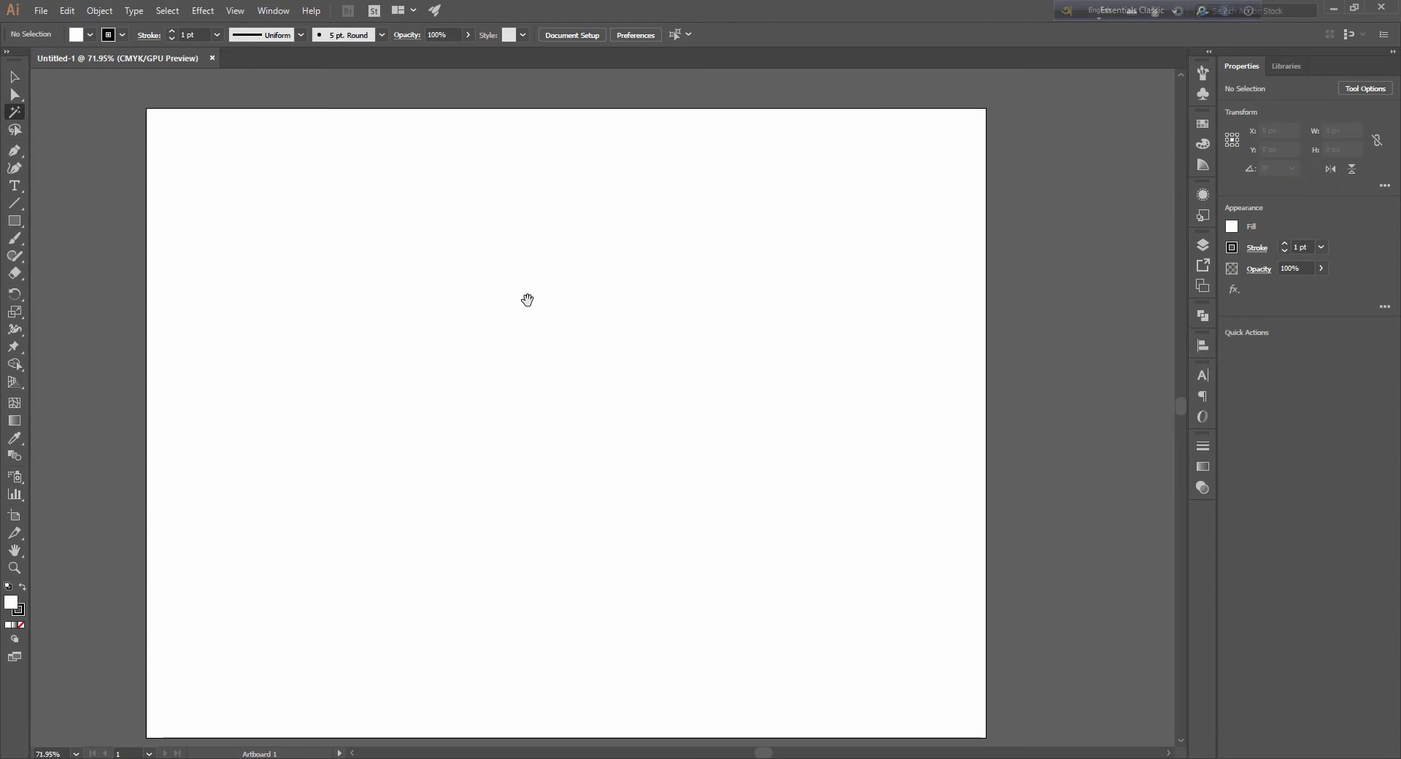
pyautogui.click(14, 151)
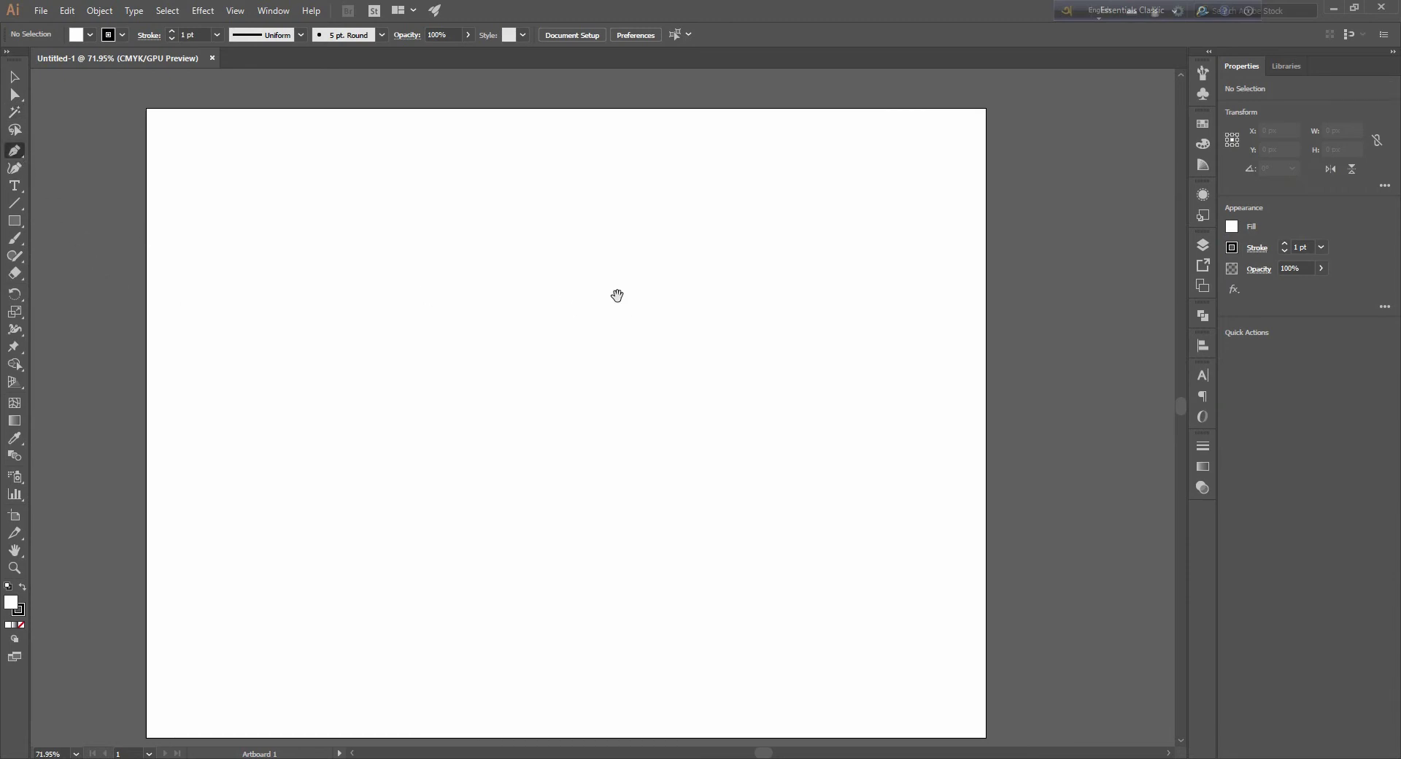
pyautogui.click(14, 185)
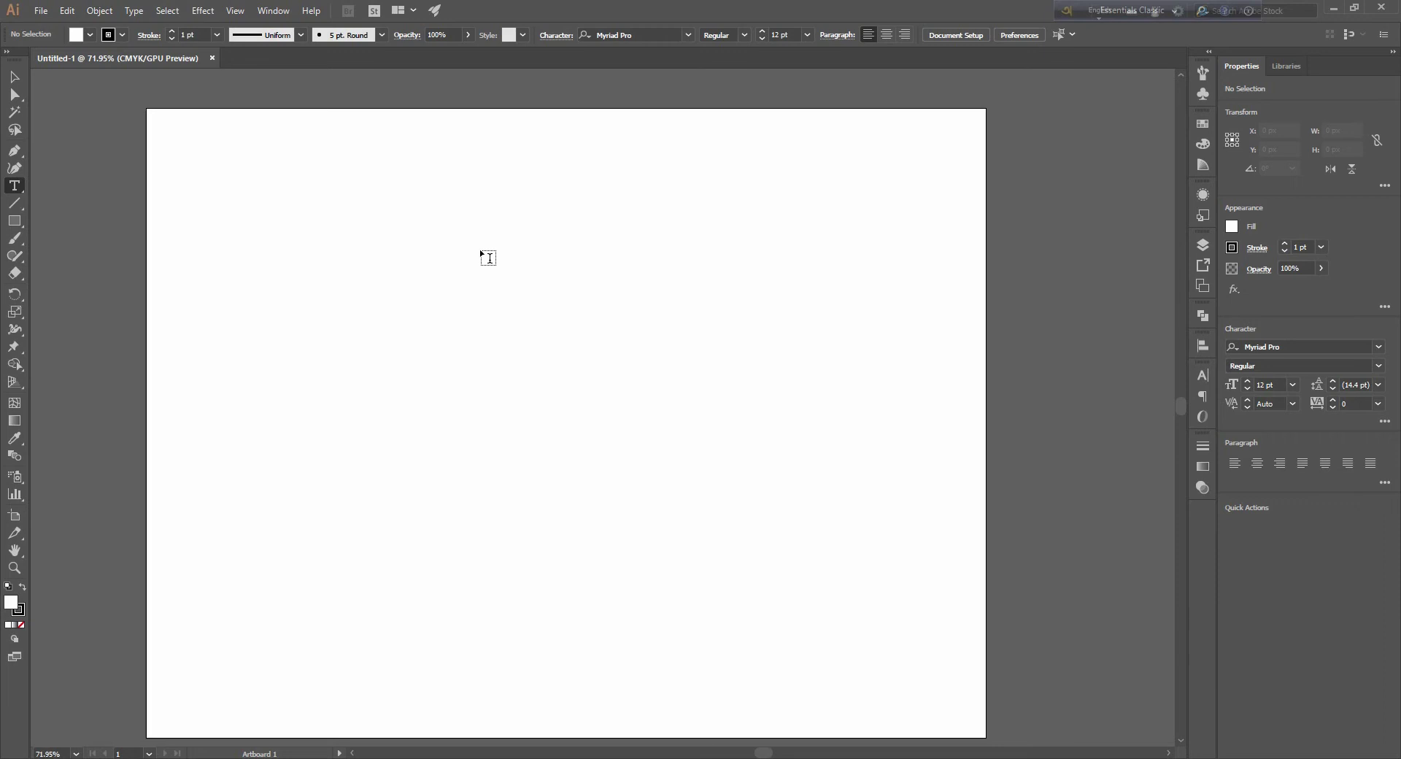
pyautogui.click(486, 267)
pyautogui.press('BackSpace')
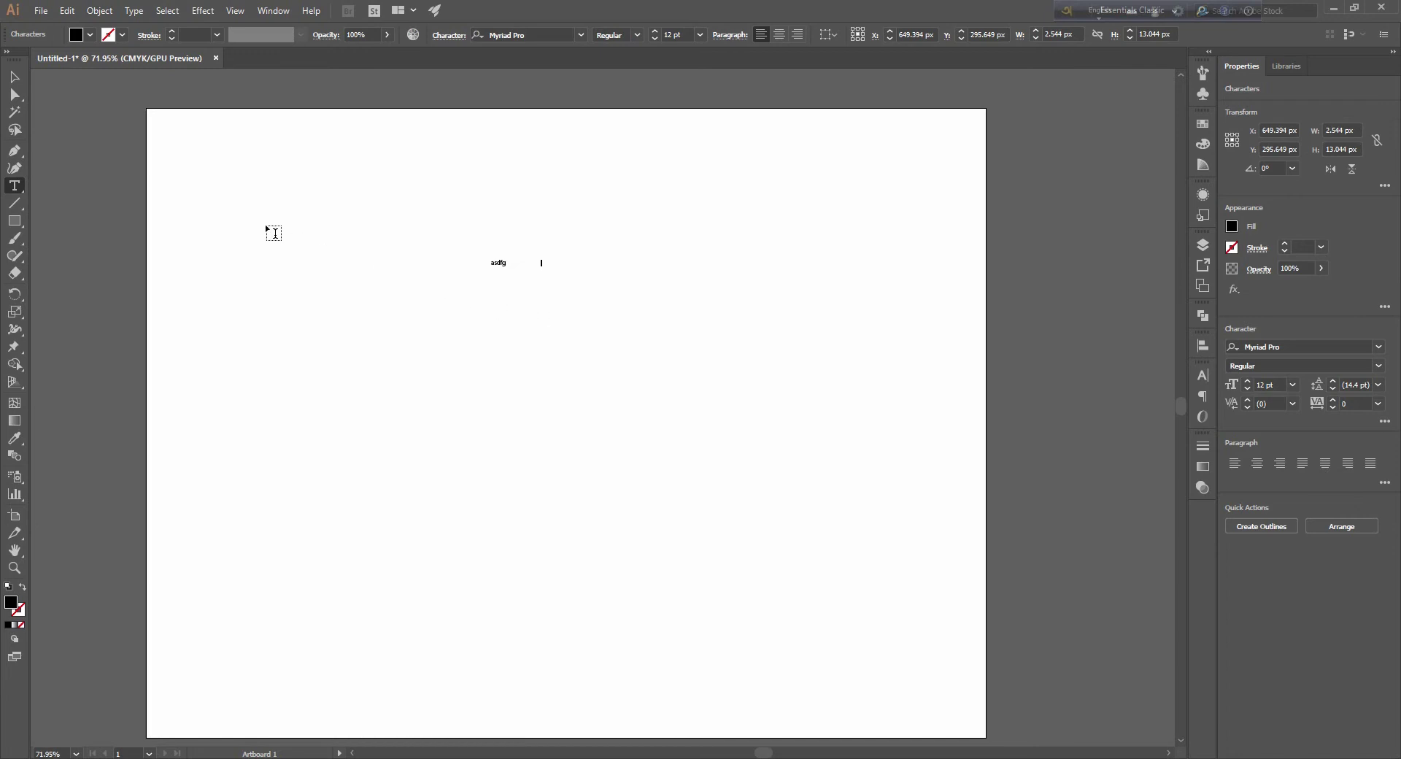
pyautogui.press('Escape')
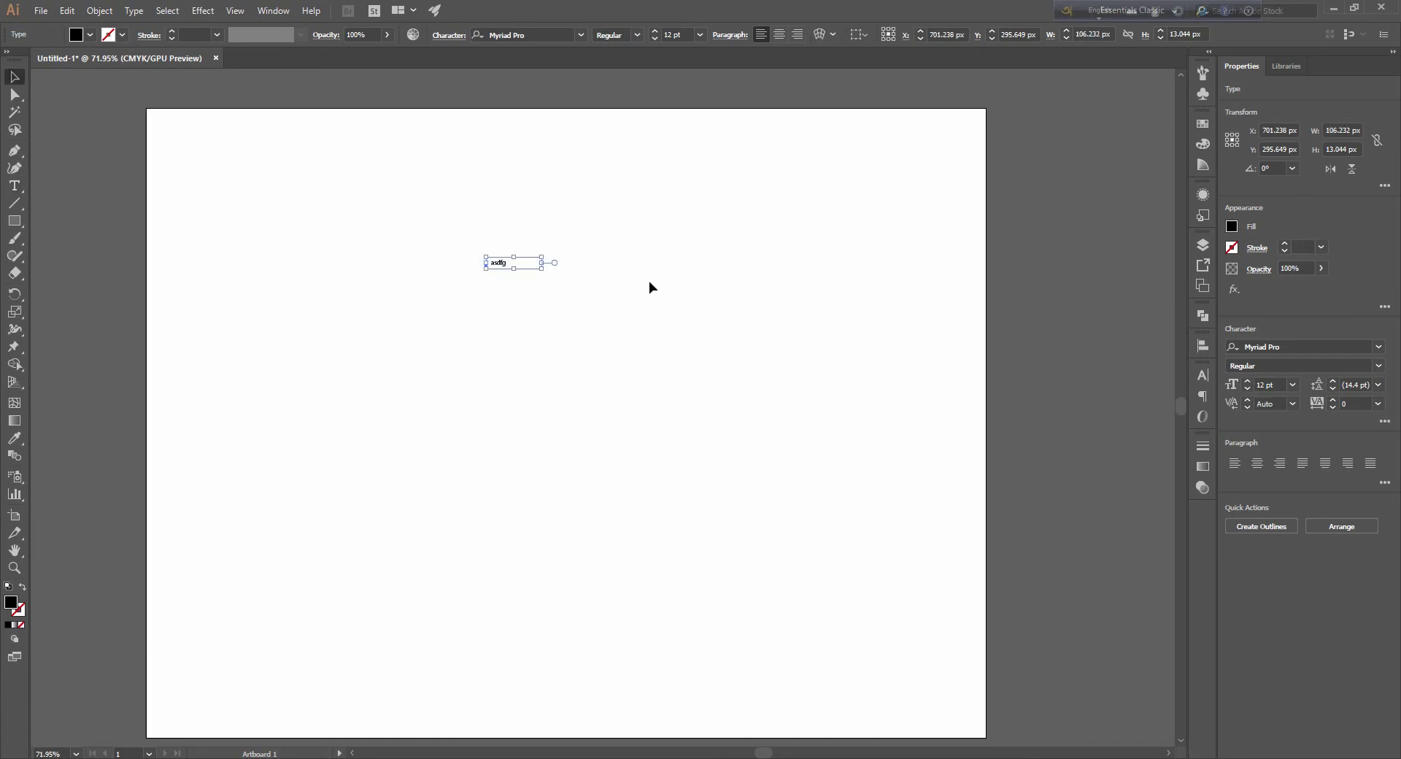
pyautogui.press('Delete')
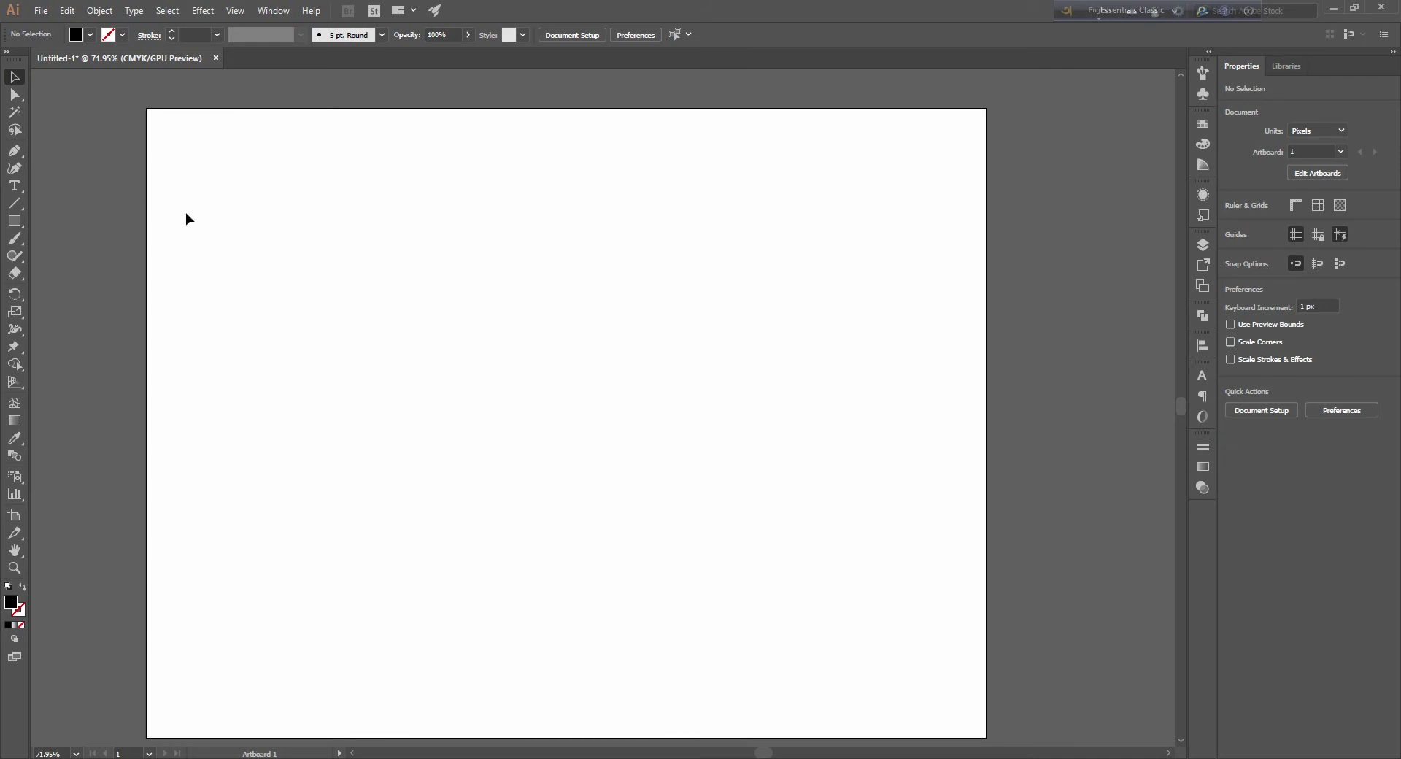
pyautogui.press('m')
pyautogui.moveTo(729, 286)
pyautogui.mouseDown()
pyautogui.moveTo(820, 325)
pyautogui.moveTo(326, 250)
pyautogui.moveTo(725, 381)
pyautogui.moveTo(564, 373)
pyautogui.moveTo(800, 493)
pyautogui.moveTo(772, 553)
pyautogui.moveTo(851, 384)
pyautogui.moveTo(1231, 87)
pyautogui.moveTo(1160, 219)
pyautogui.moveTo(737, 315)
pyautogui.moveTo(857, 347)
pyautogui.moveTo(550, 331)
pyautogui.moveTo(667, 372)
pyautogui.moveTo(652, 395)
pyautogui.mouseUp()
pyautogui.press('v')
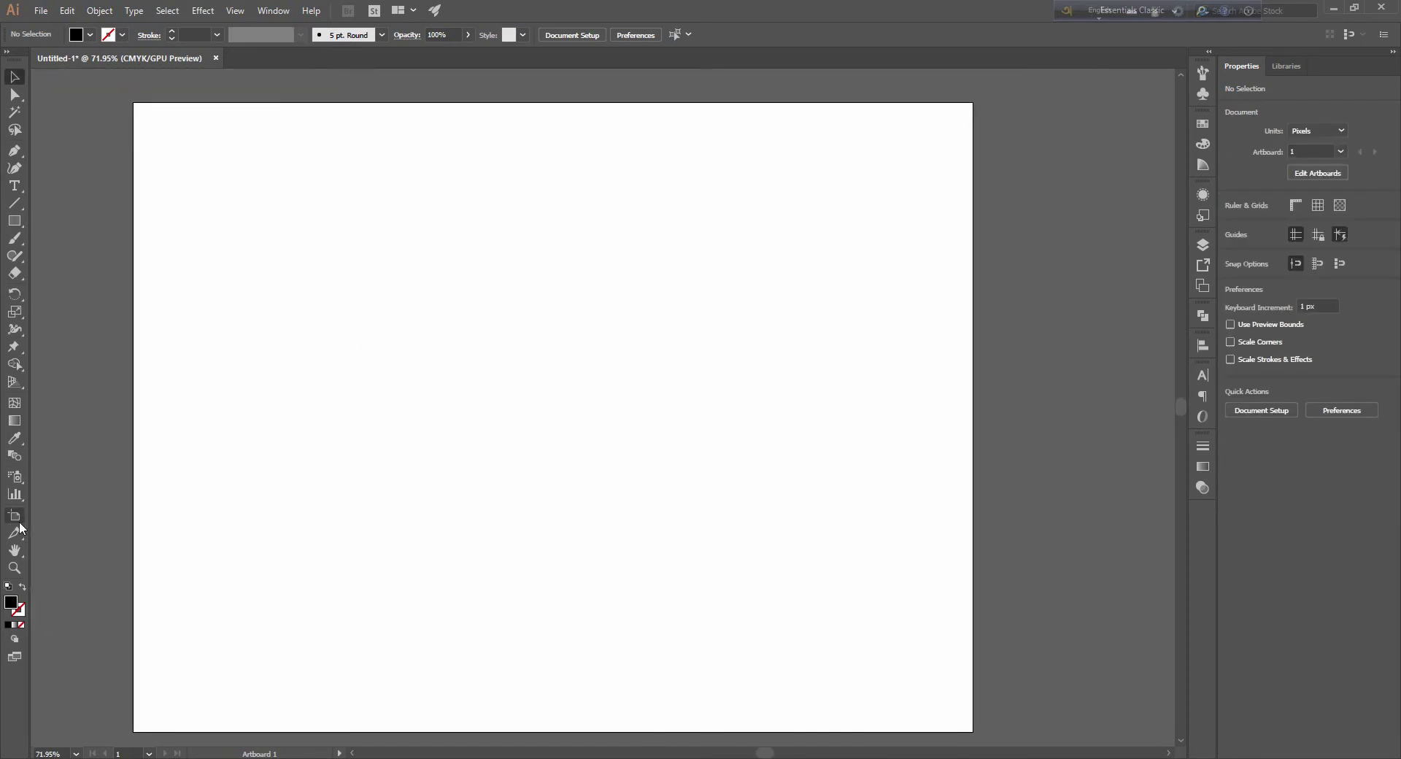
pyautogui.click(18, 551)
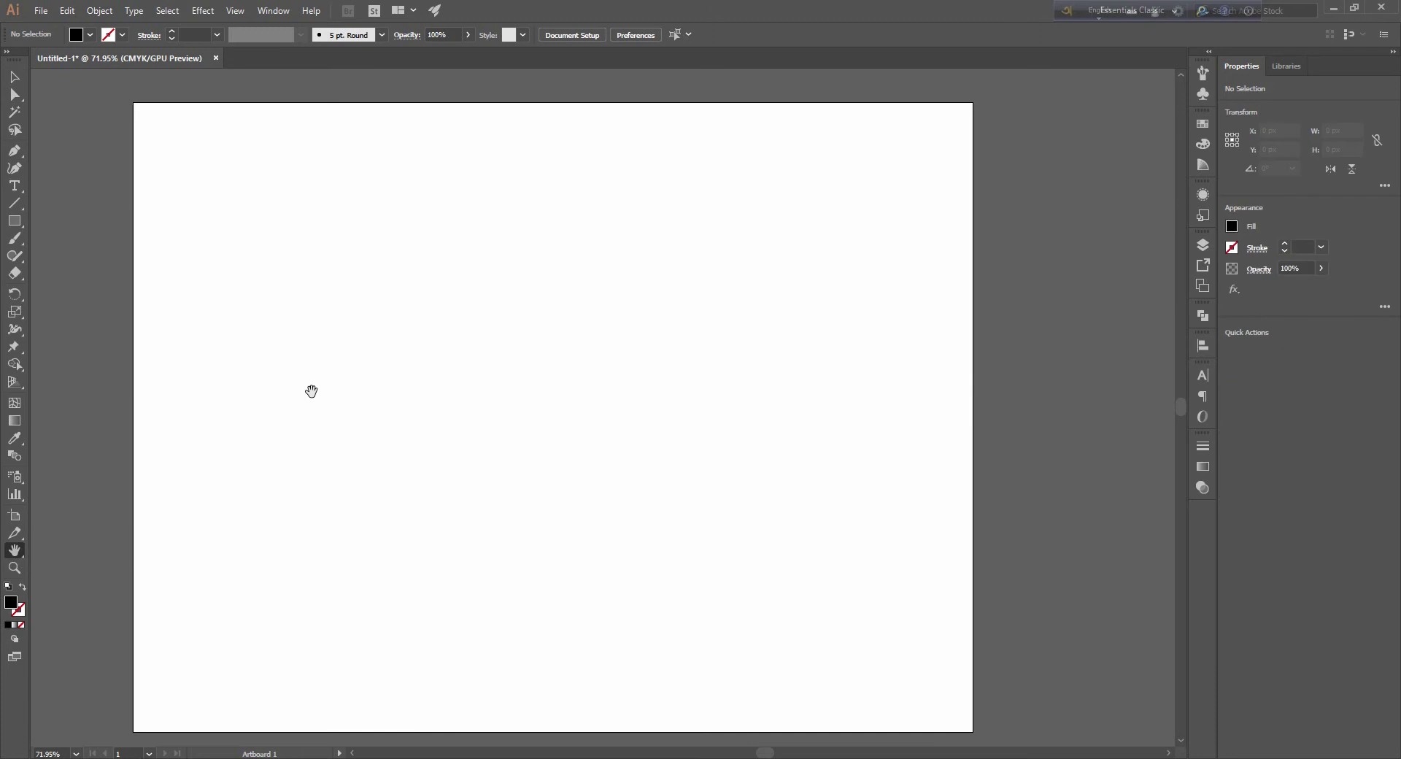
# Step: Draw a black rectangle on the artboard and Alt-drag a copy past its right edge
pyautogui.press('m')
pyautogui.moveTo(268, 233); pyautogui.dragTo(679, 487)
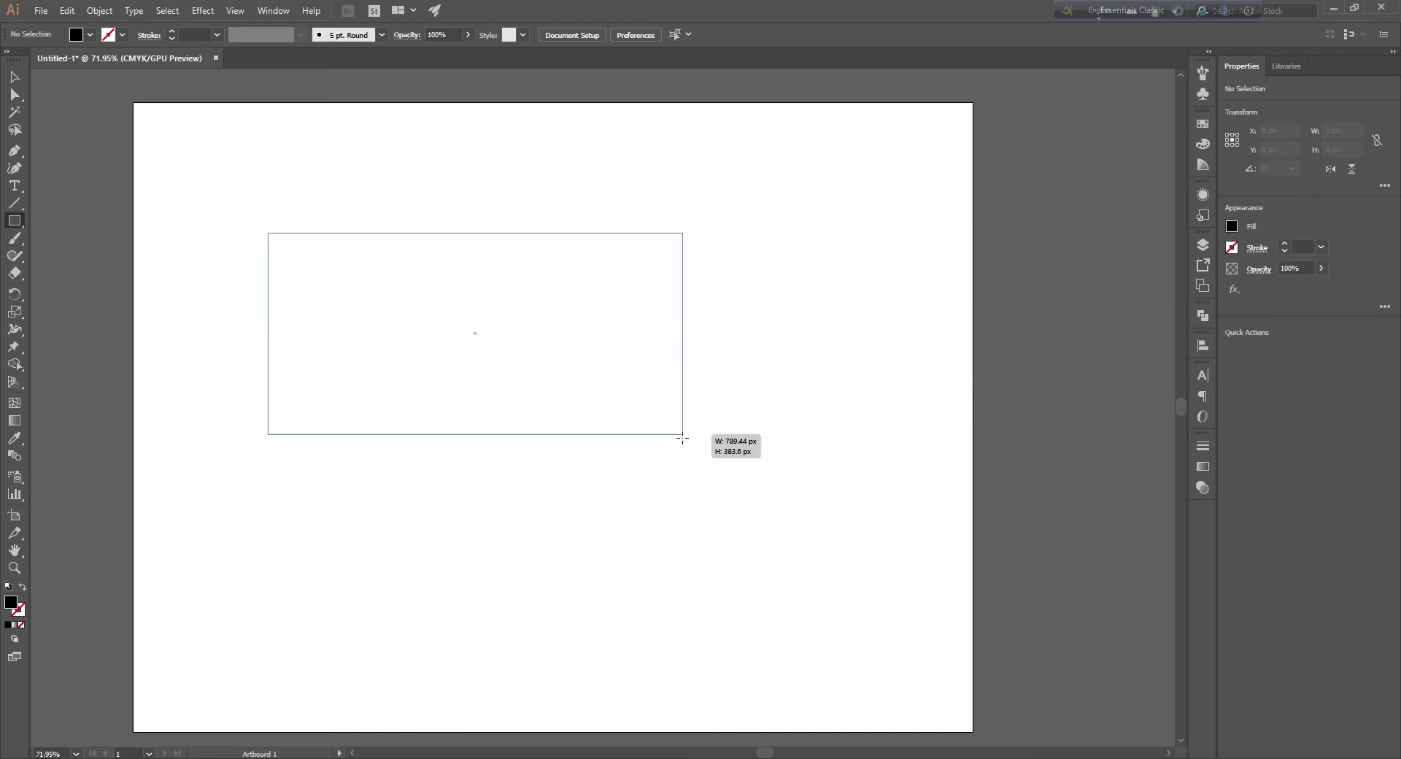
pyautogui.press('v')
pyautogui.click(542, 382)
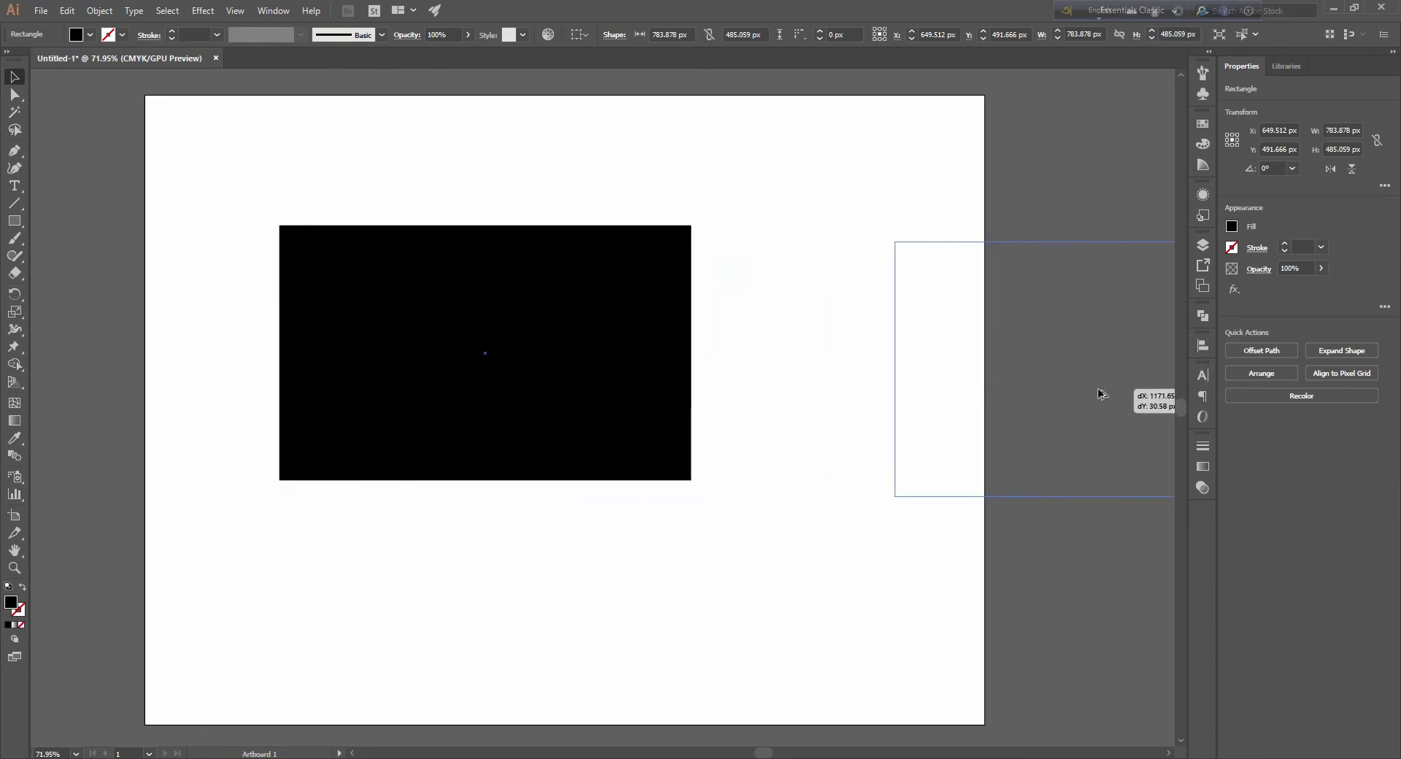
pyautogui.moveTo(493, 378); pyautogui.dragTo(1102, 396)
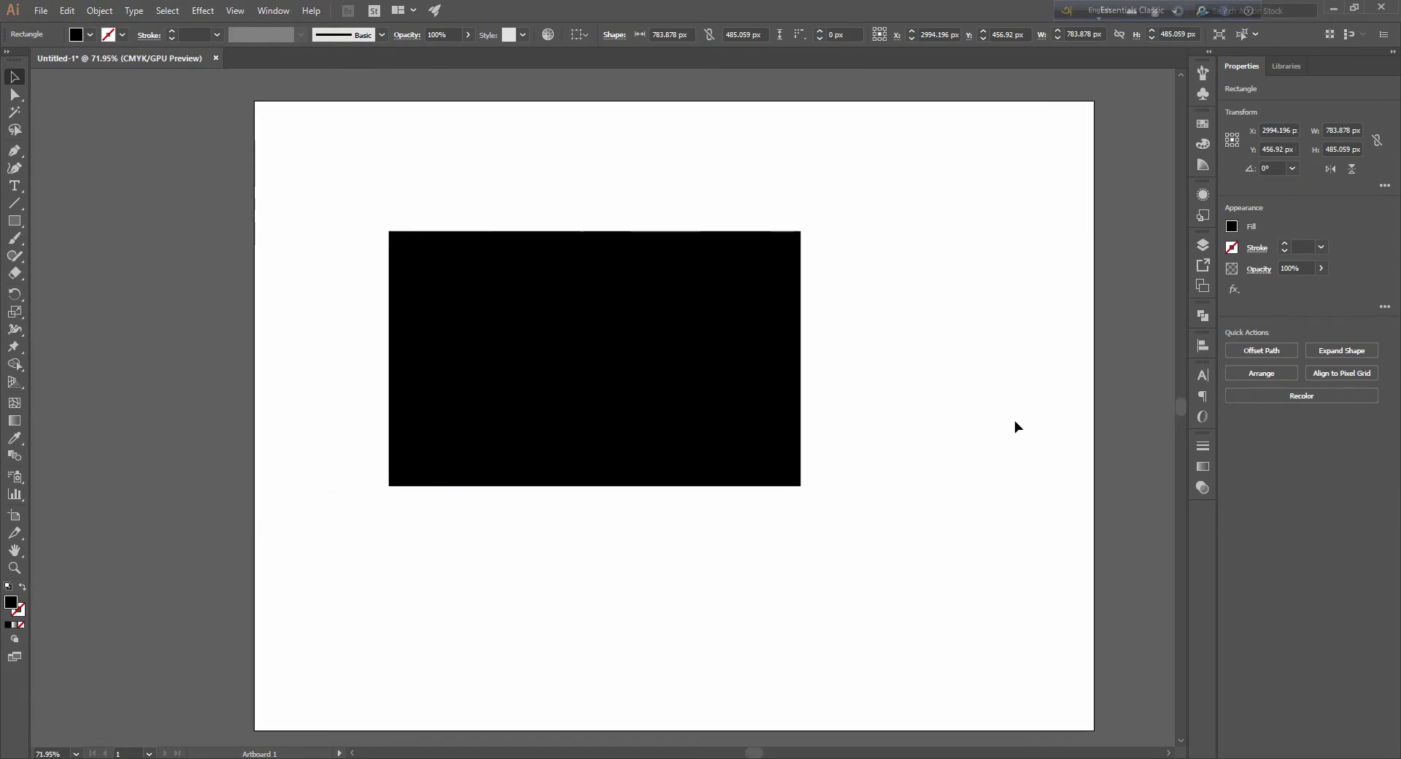
# Step: Pan over to the off-artboard copy, deselect, and pan back toward the artboard
pyautogui.moveTo(1042, 414); pyautogui.dragTo(368, 445)
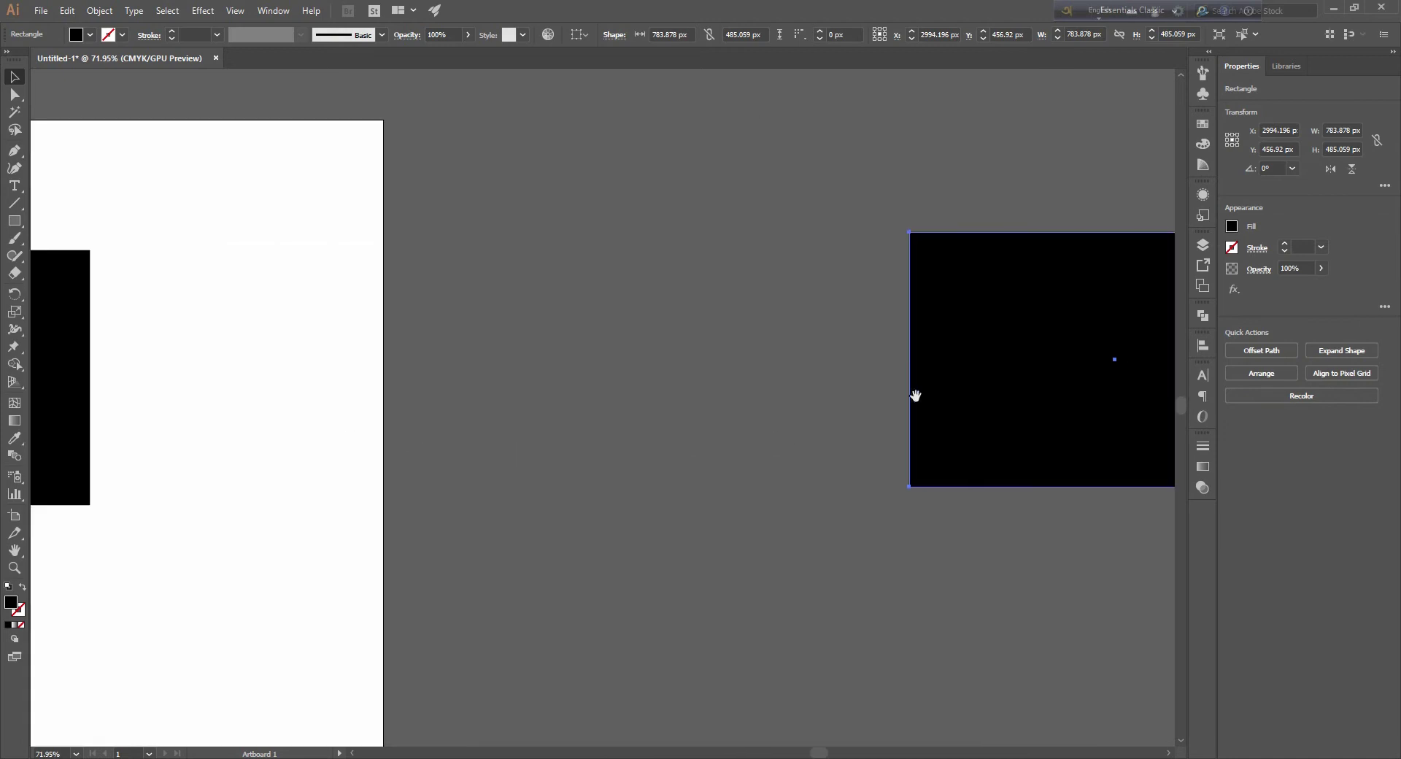
pyautogui.hscroll(-1, 457, 441)
pyautogui.hscroll(-3, 725, 448)
pyautogui.click(725, 447)
pyautogui.hscroll(-4, 949, 394)
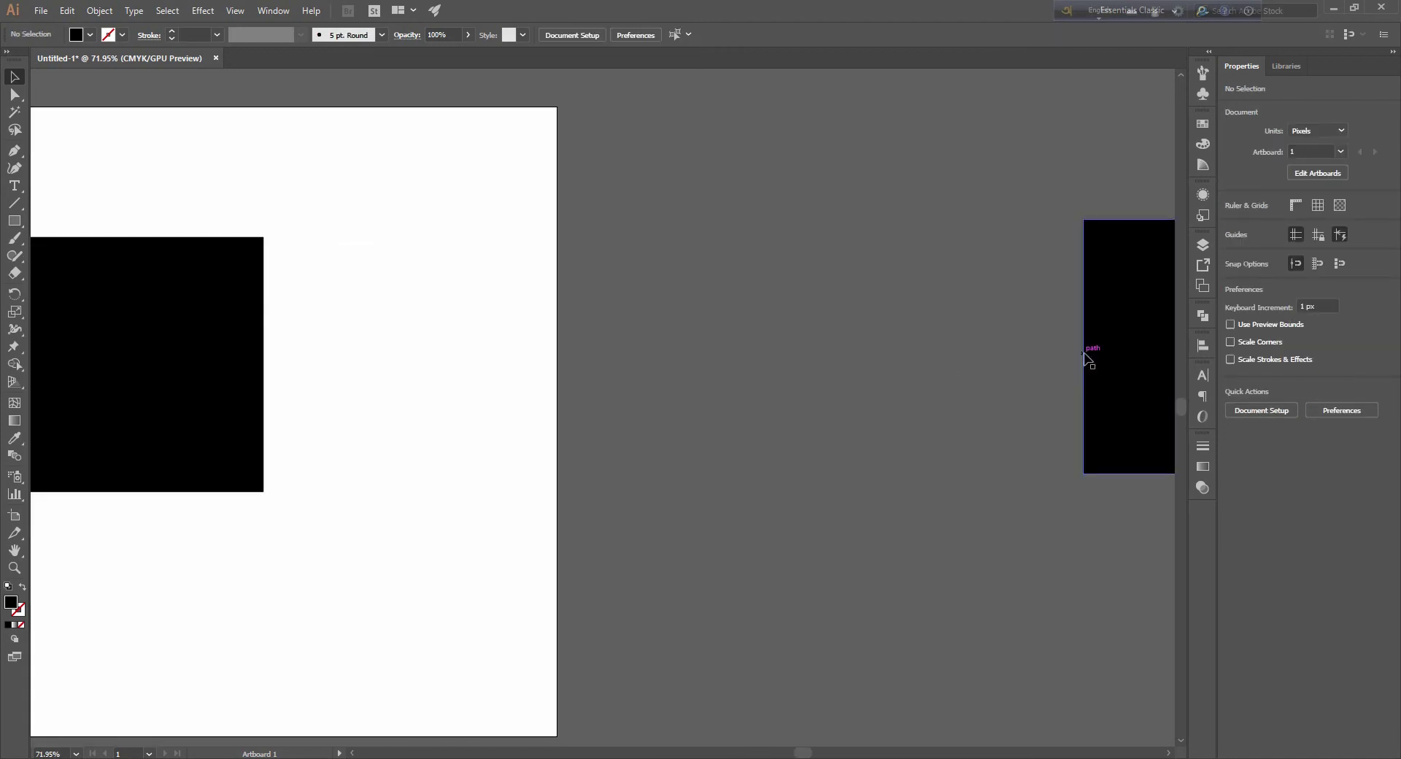
pyautogui.moveTo(730, 438)
pyautogui.mouseDown()
pyautogui.moveTo(507, 447)
pyautogui.moveTo(300, 429)
pyautogui.moveTo(750, 424)
pyautogui.moveTo(797, 381)
pyautogui.mouseUp()
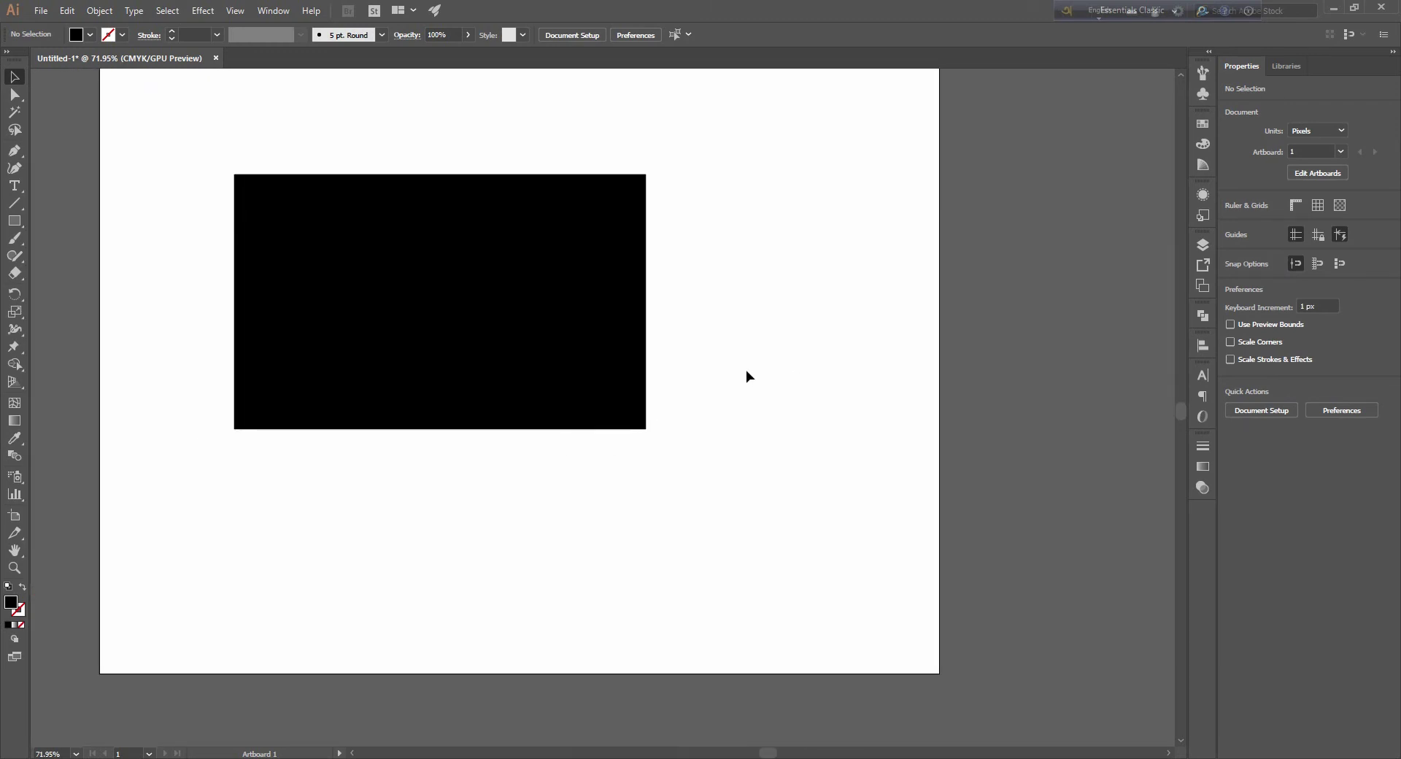
# Step: Select the artboard rectangle, pan right, and Shift-add the off-artboard copy
pyautogui.press('h')
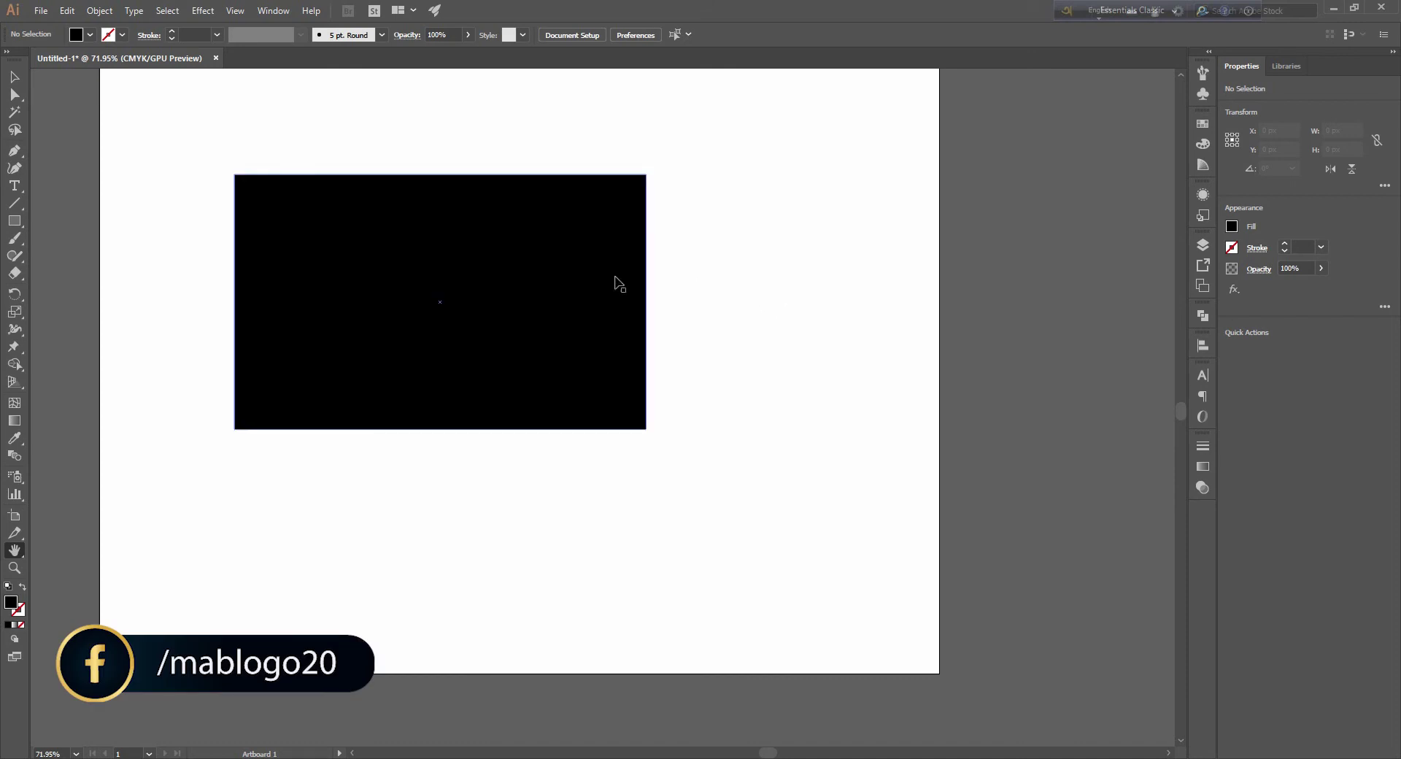
pyautogui.click(496, 261)
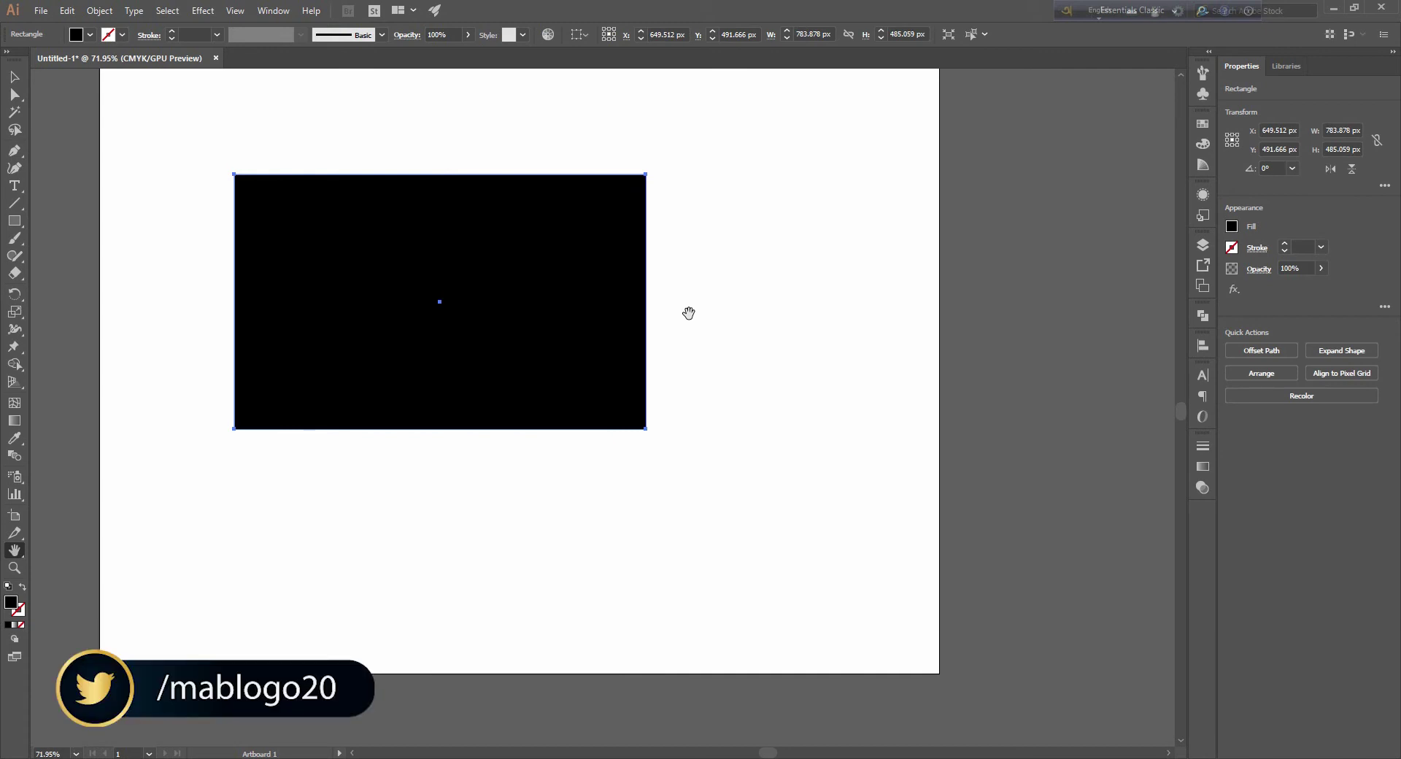
pyautogui.moveTo(970, 353); pyautogui.dragTo(657, 351)
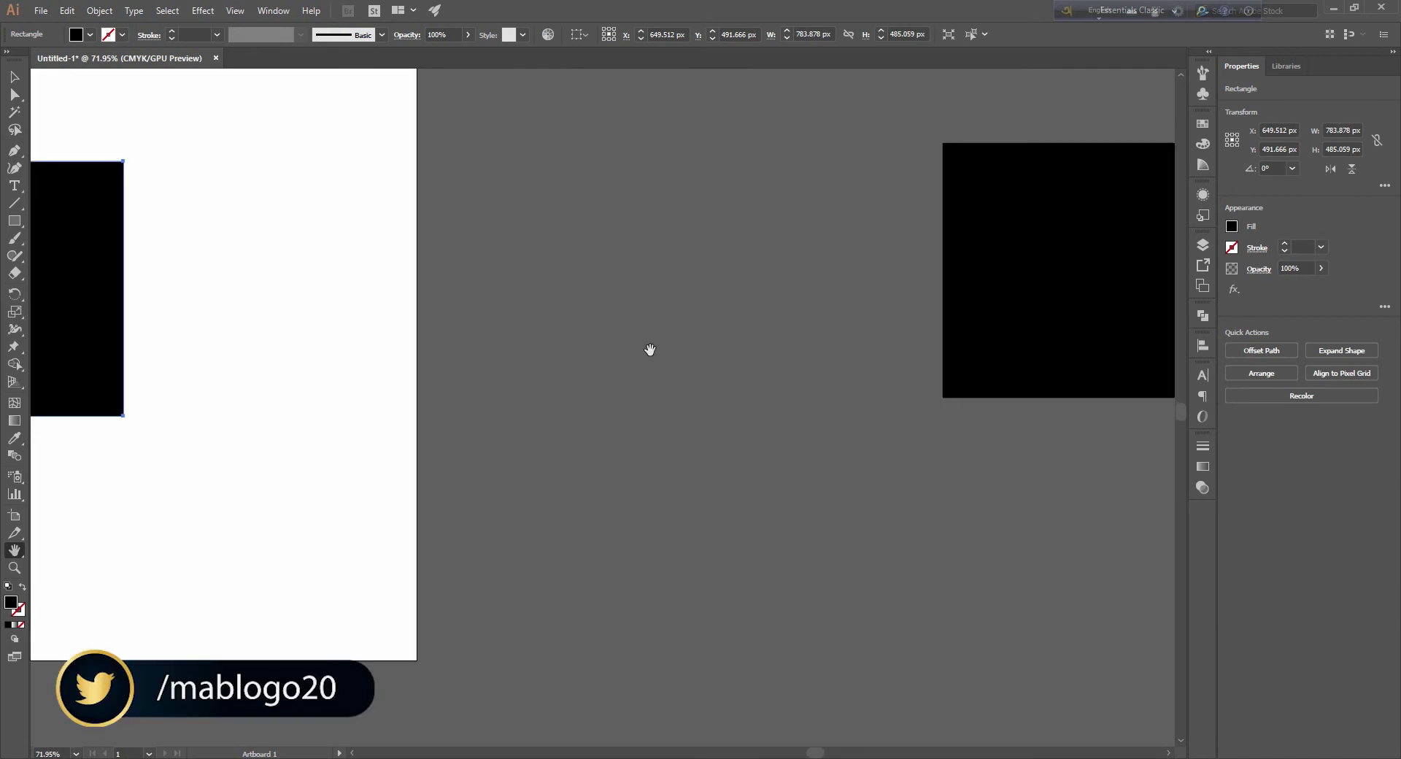
pyautogui.press('ctrl')
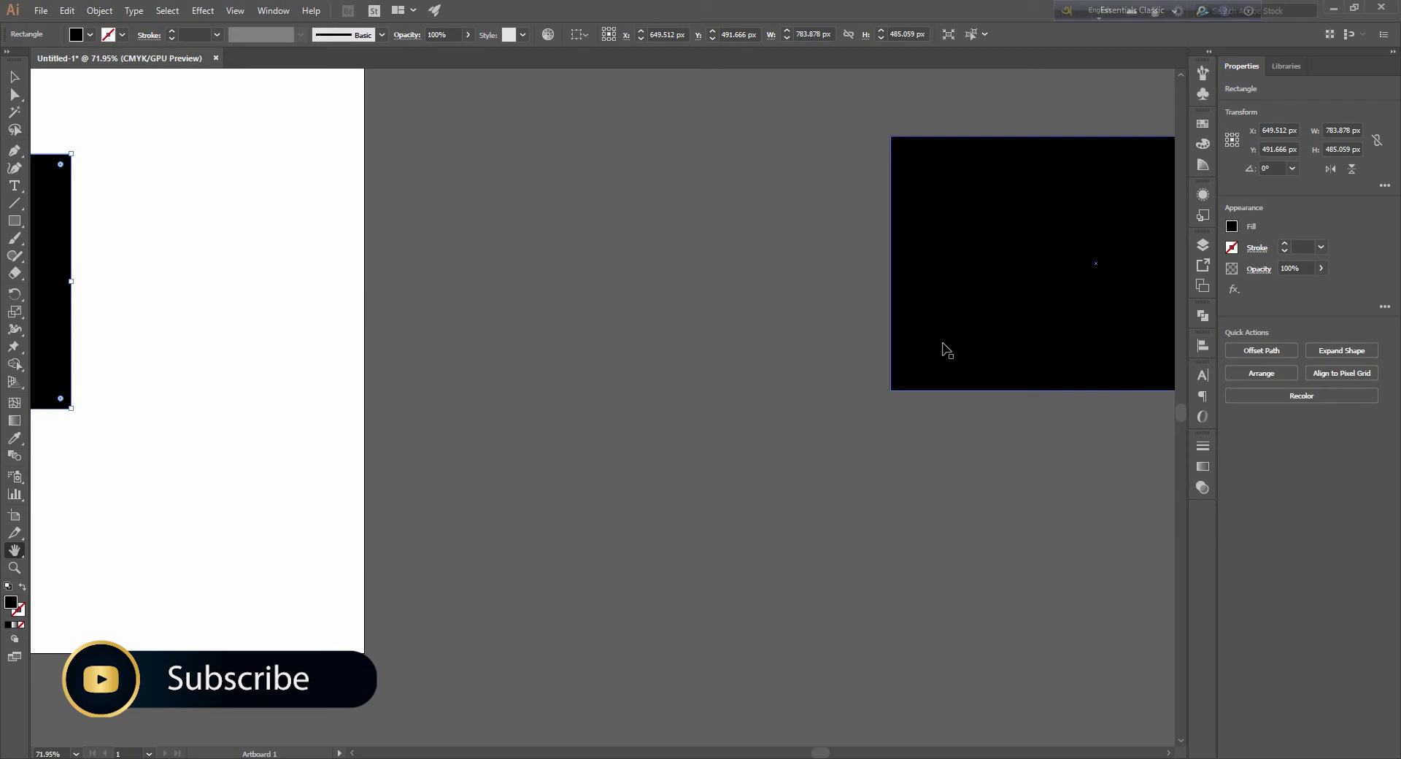
pyautogui.keyDown('ctrl'); pyautogui.keyDown('shift'); pyautogui.click(946, 350); pyautogui.keyUp('shift'); pyautogui.keyUp('ctrl')
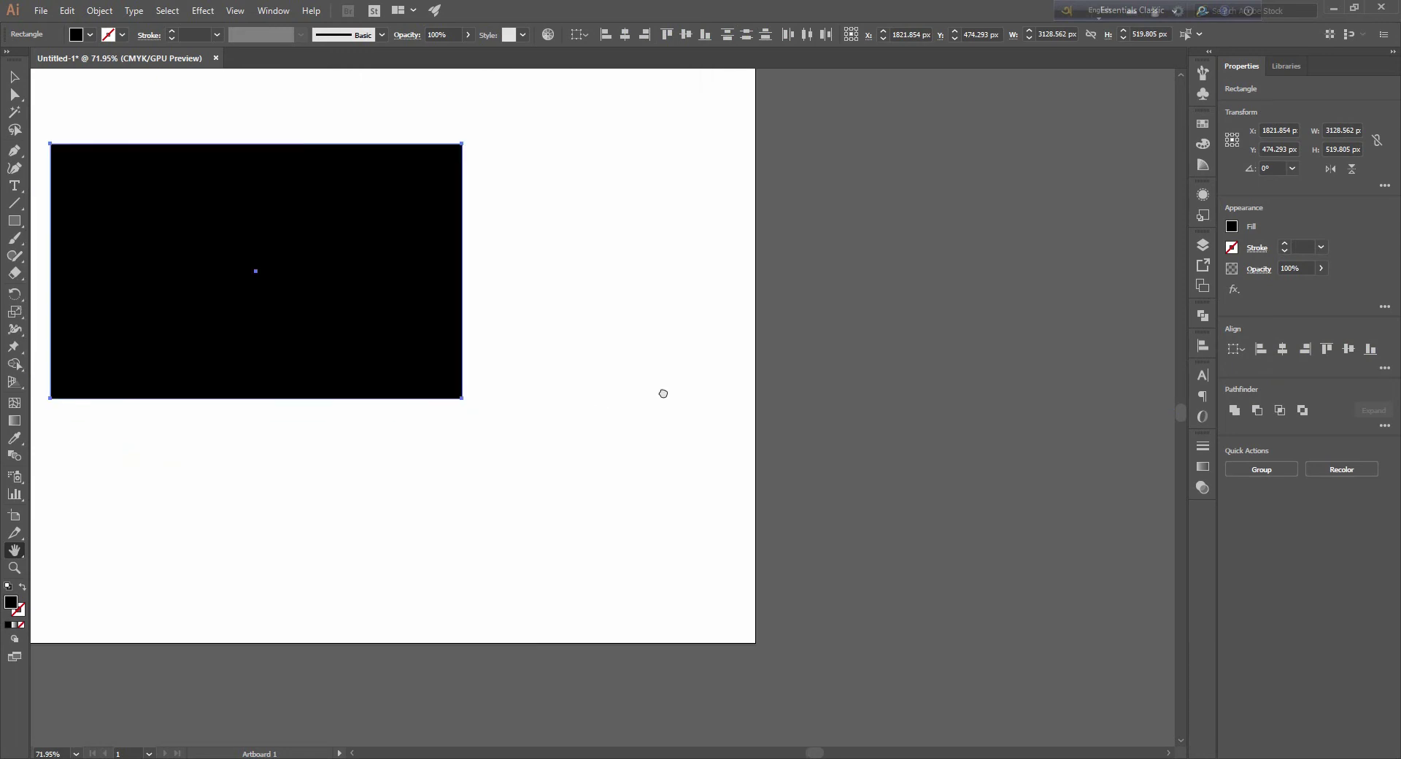
# Step: Pan back left to recentre the white artboard and its rectangle
pyautogui.moveTo(288, 401); pyautogui.dragTo(662, 393)
pyautogui.moveTo(516, 397); pyautogui.dragTo(679, 411)
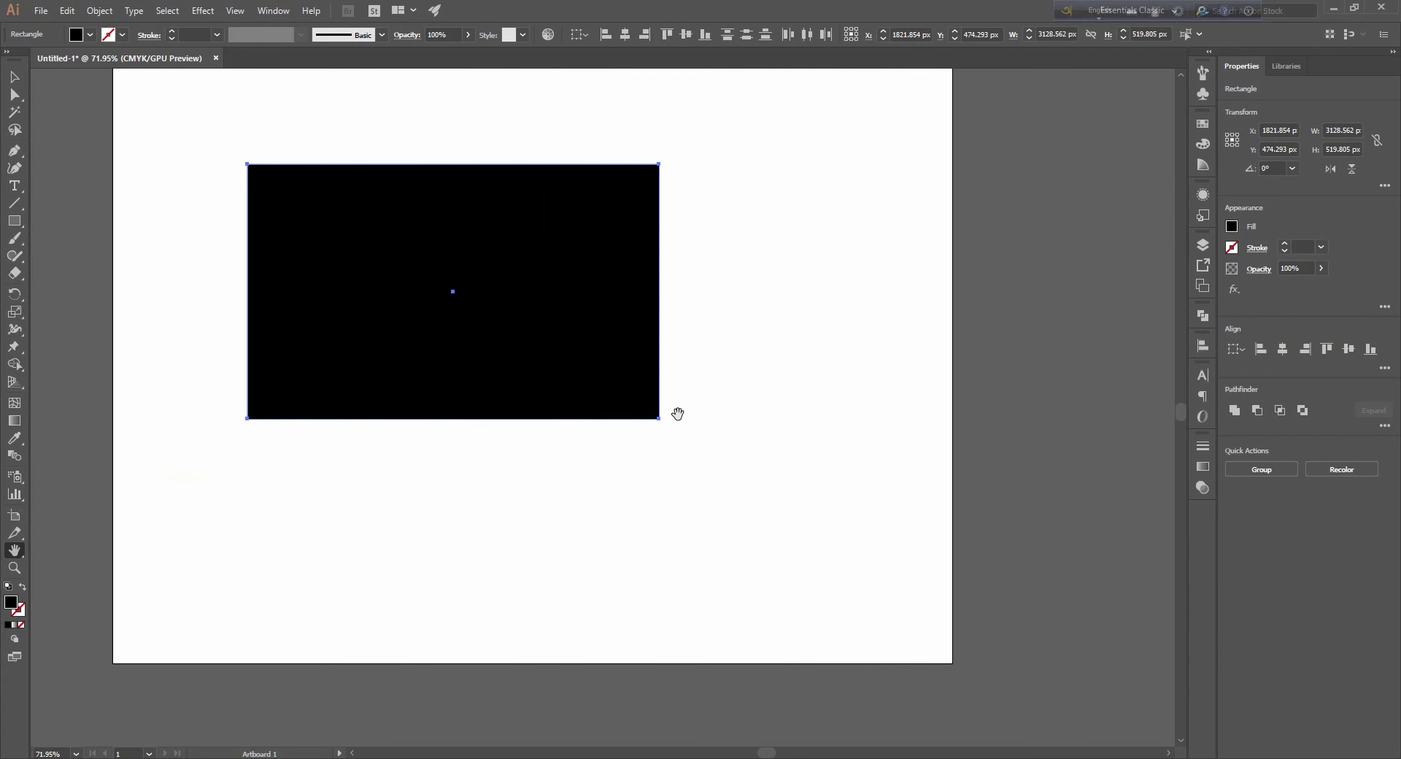
pyautogui.moveTo(677, 414); pyautogui.dragTo(743, 421)
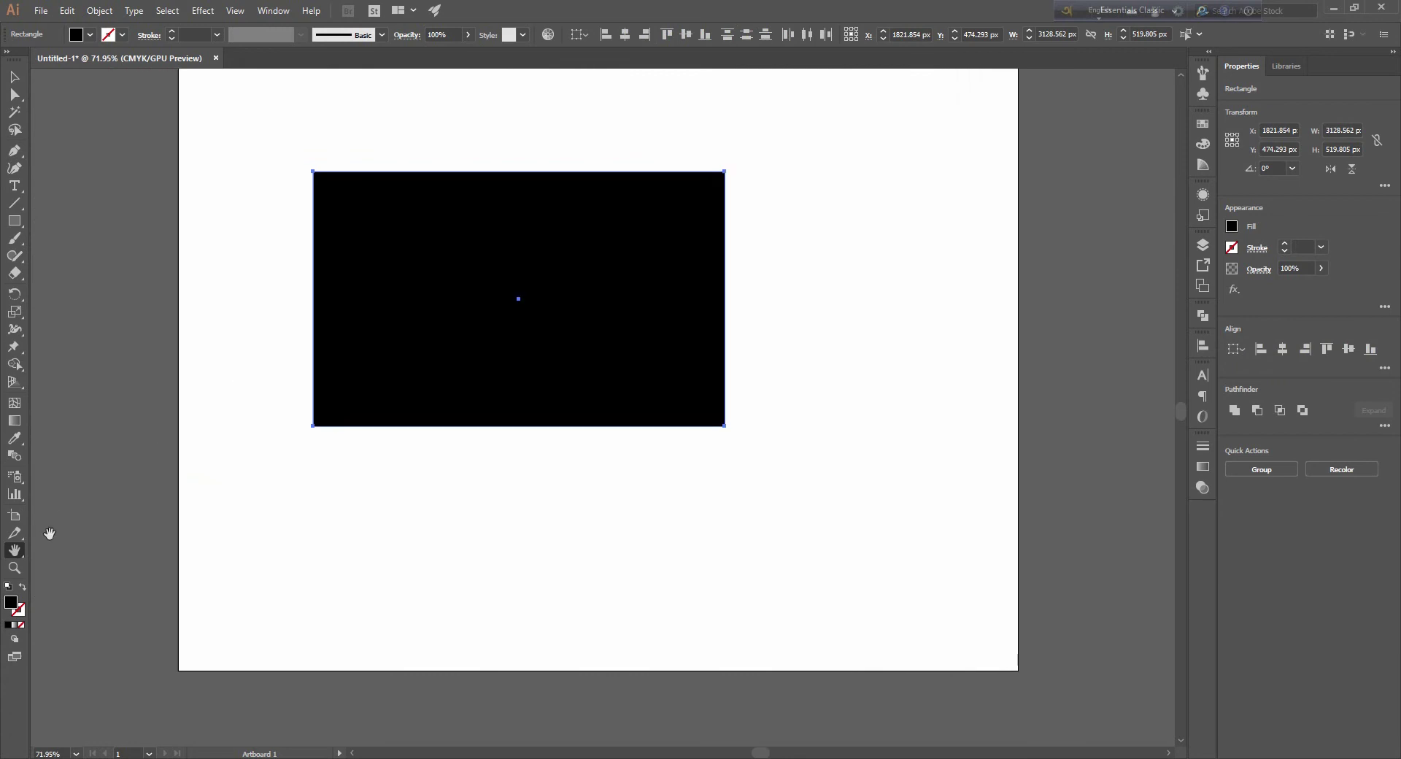
pyautogui.click(14, 568)
pyautogui.moveTo(759, 548); pyautogui.dragTo(462, 552)
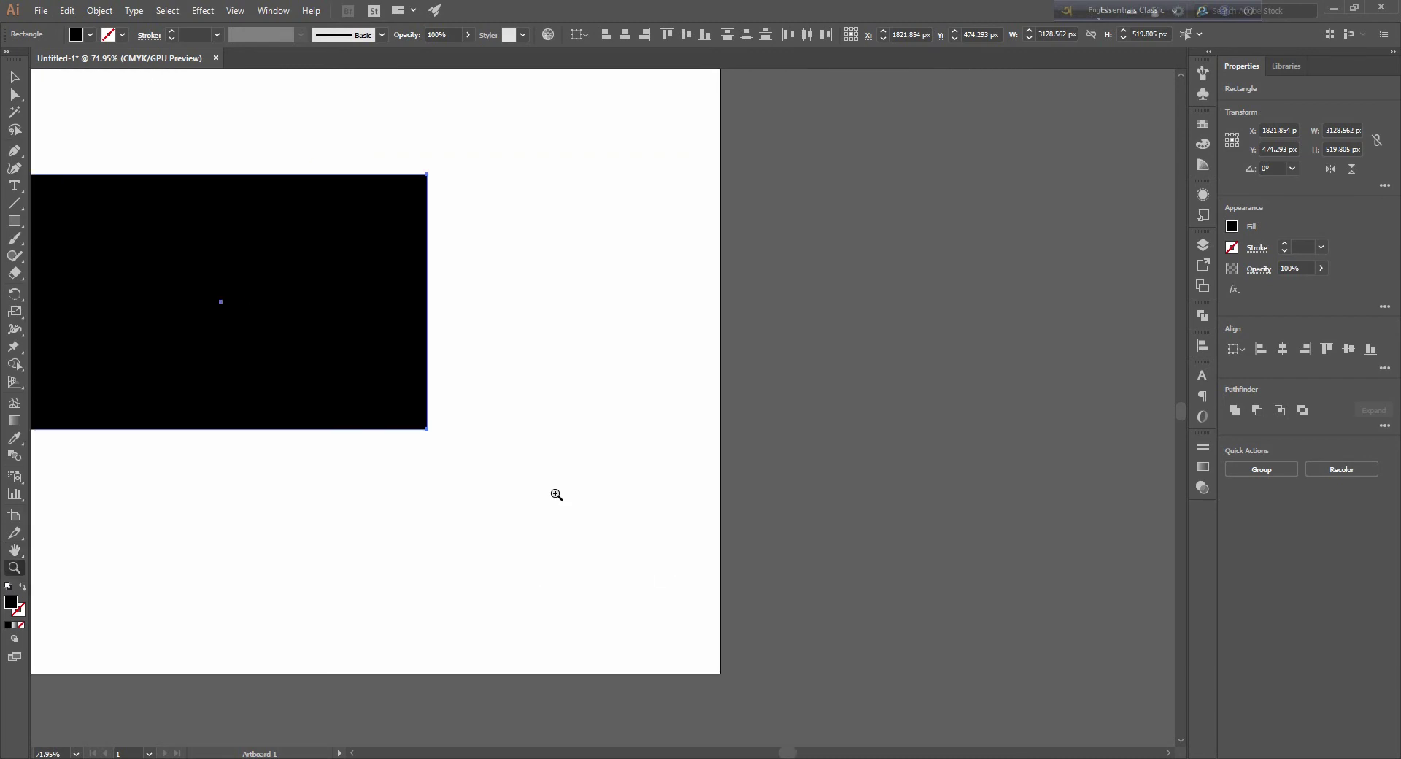
# Step: Scrub-zoom in to maximum magnification, then back out to the whole canvas
pyautogui.moveTo(651, 479); pyautogui.dragTo(570, 461)
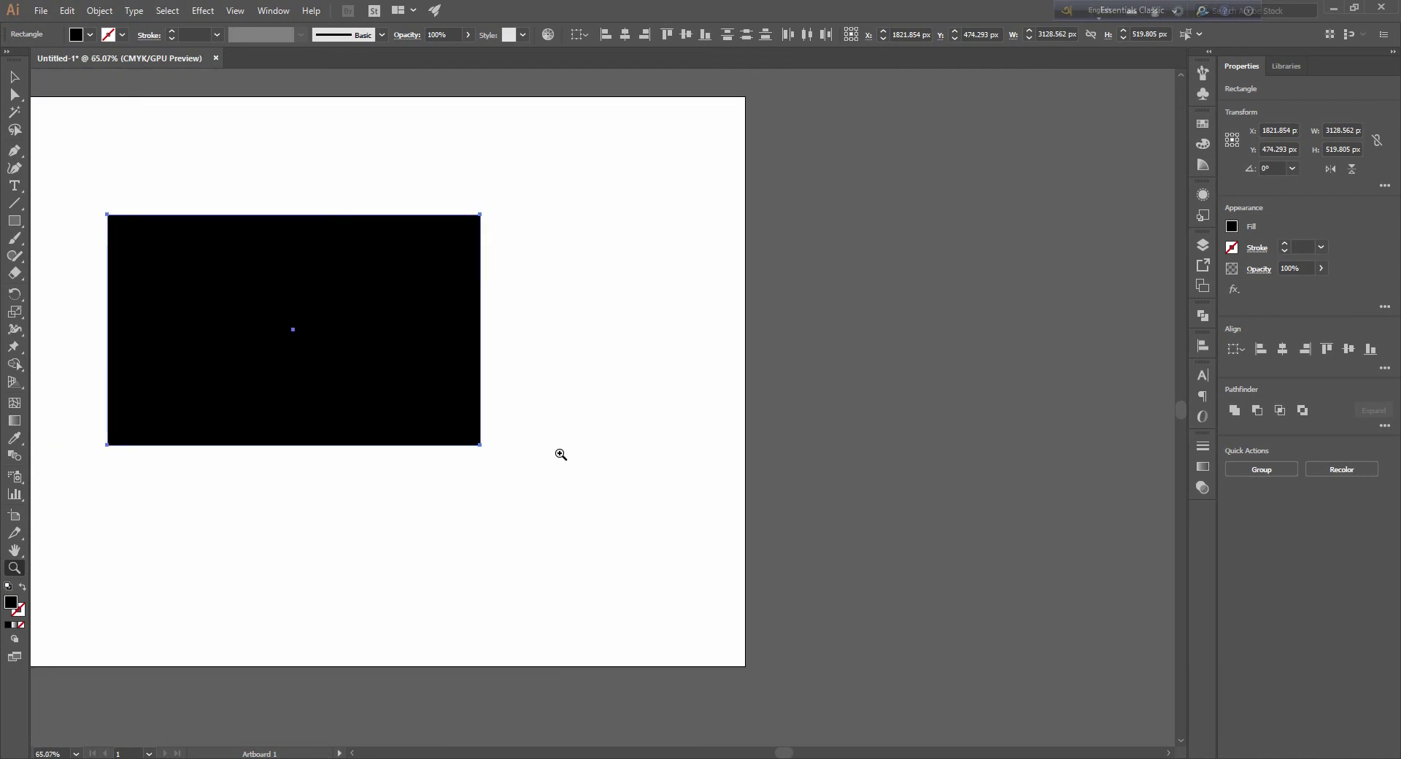
pyautogui.moveTo(561, 454); pyautogui.dragTo(512, 418)
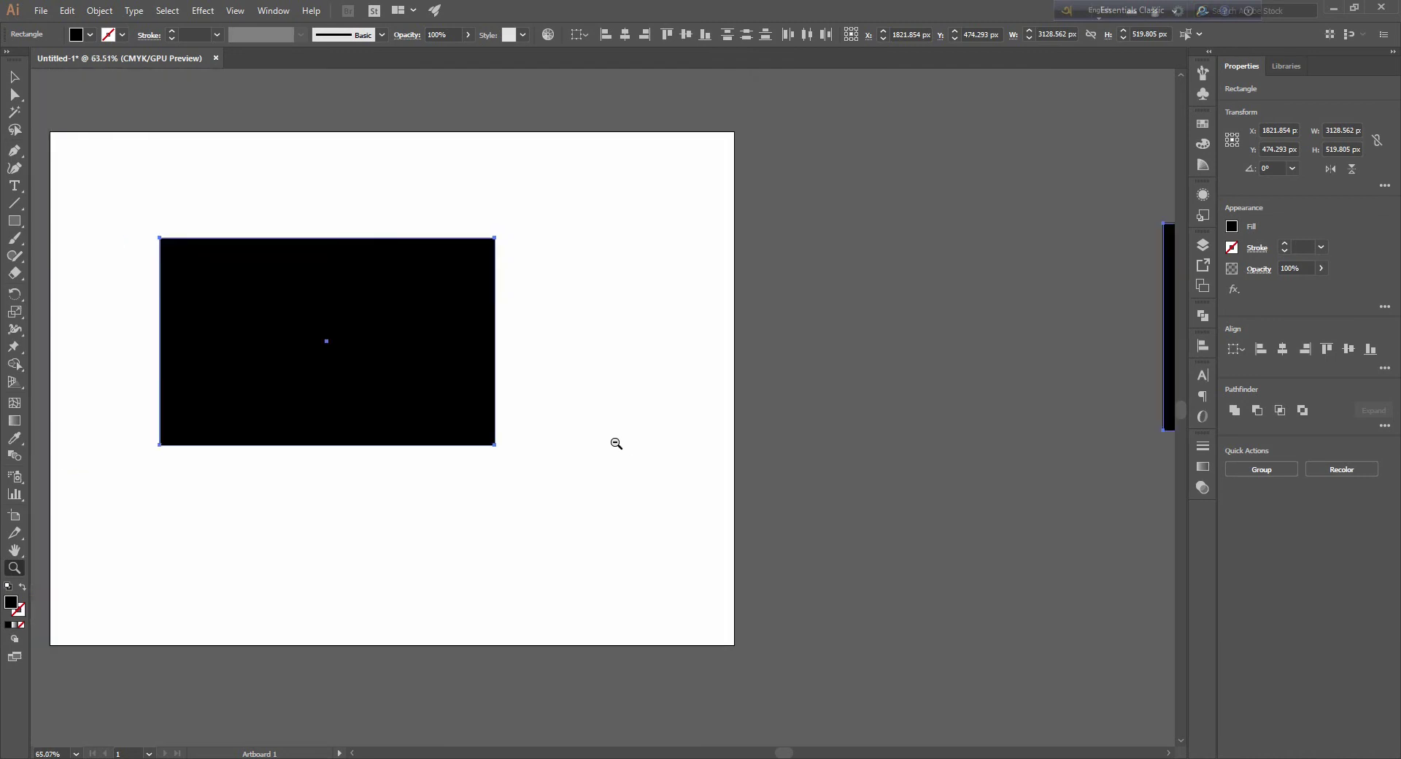
pyautogui.moveTo(501, 400)
pyautogui.mouseDown()
pyautogui.moveTo(661, 443)
pyautogui.moveTo(532, 406)
pyautogui.moveTo(998, 425)
pyautogui.moveTo(541, 404)
pyautogui.moveTo(910, 430)
pyautogui.moveTo(407, 357)
pyautogui.moveTo(638, 403)
pyautogui.moveTo(234, 300)
pyautogui.moveTo(480, 333)
pyautogui.moveTo(751, 437)
pyautogui.moveTo(397, 422)
pyautogui.moveTo(635, 435)
pyautogui.moveTo(184, 678)
pyautogui.mouseUp()
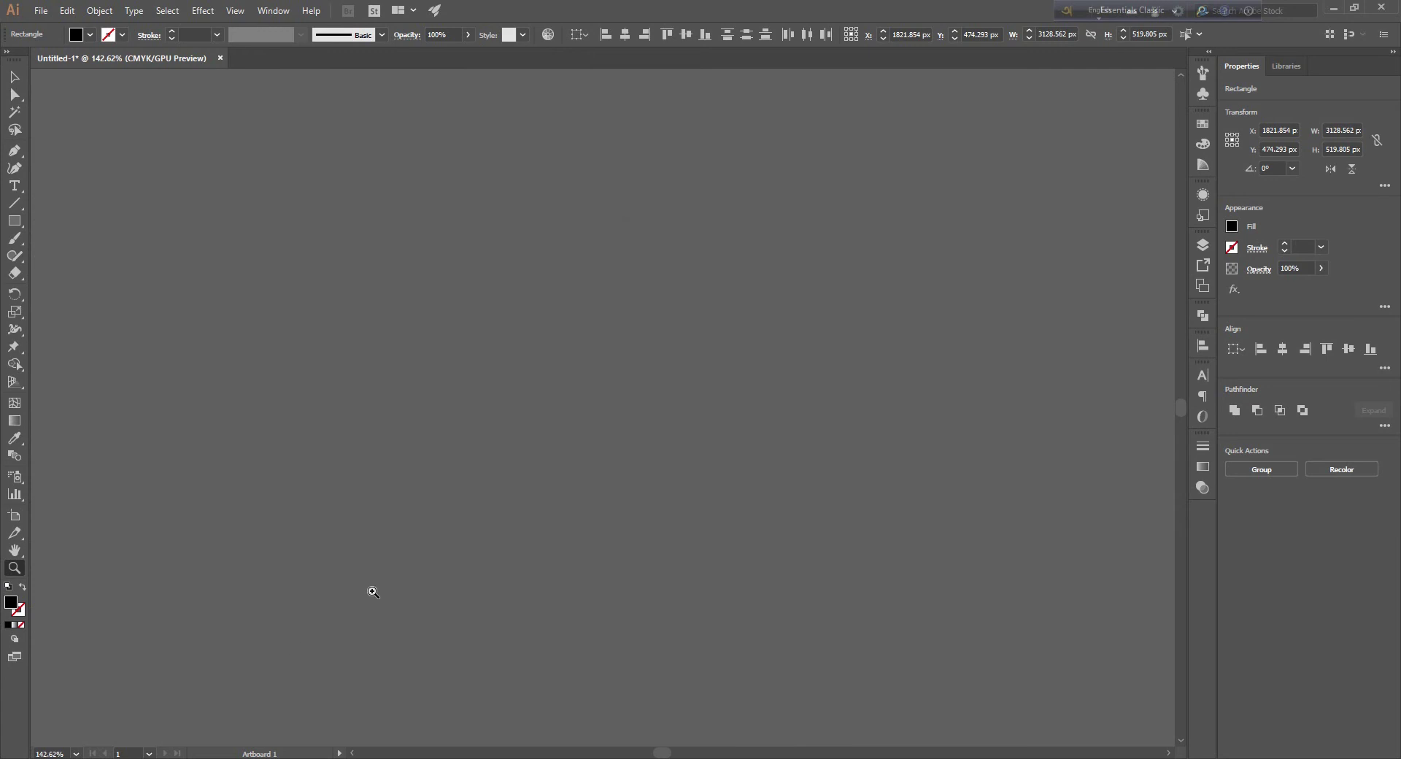
pyautogui.moveTo(360, 517); pyautogui.dragTo(542, 527)
pyautogui.moveTo(708, 539)
pyautogui.mouseDown()
pyautogui.moveTo(585, 501)
pyautogui.moveTo(922, 501)
pyautogui.moveTo(206, 473)
pyautogui.moveTo(684, 498)
pyautogui.mouseUp()
pyautogui.moveTo(756, 435)
pyautogui.mouseDown()
pyautogui.moveTo(321, 355)
pyautogui.moveTo(616, 406)
pyautogui.moveTo(701, 396)
pyautogui.moveTo(548, 378)
pyautogui.mouseUp()
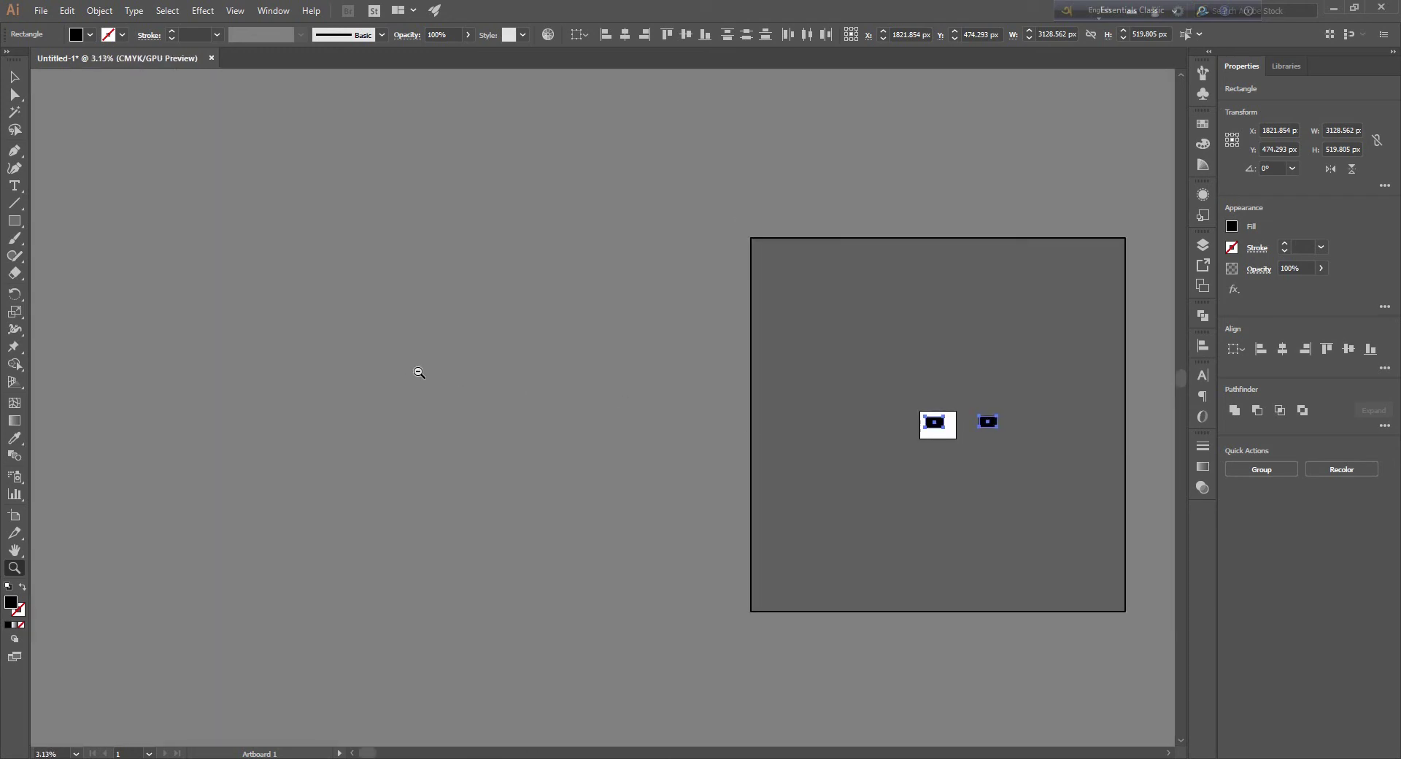
pyautogui.hscroll(3, 869, 472)
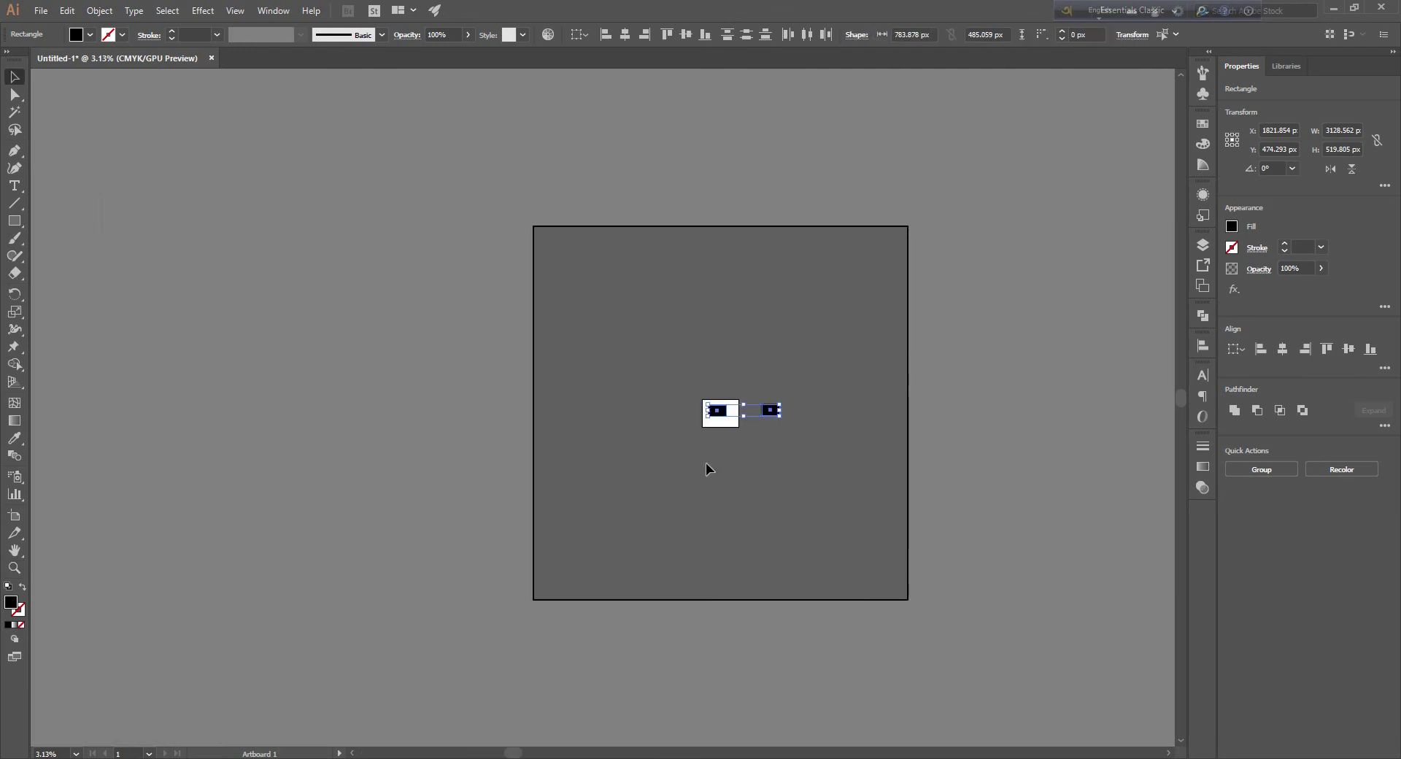
# Step: Deselect the rectangles and click-zoom in stepwise toward the rectangle
pyautogui.click(867, 482)
pyautogui.press('z')
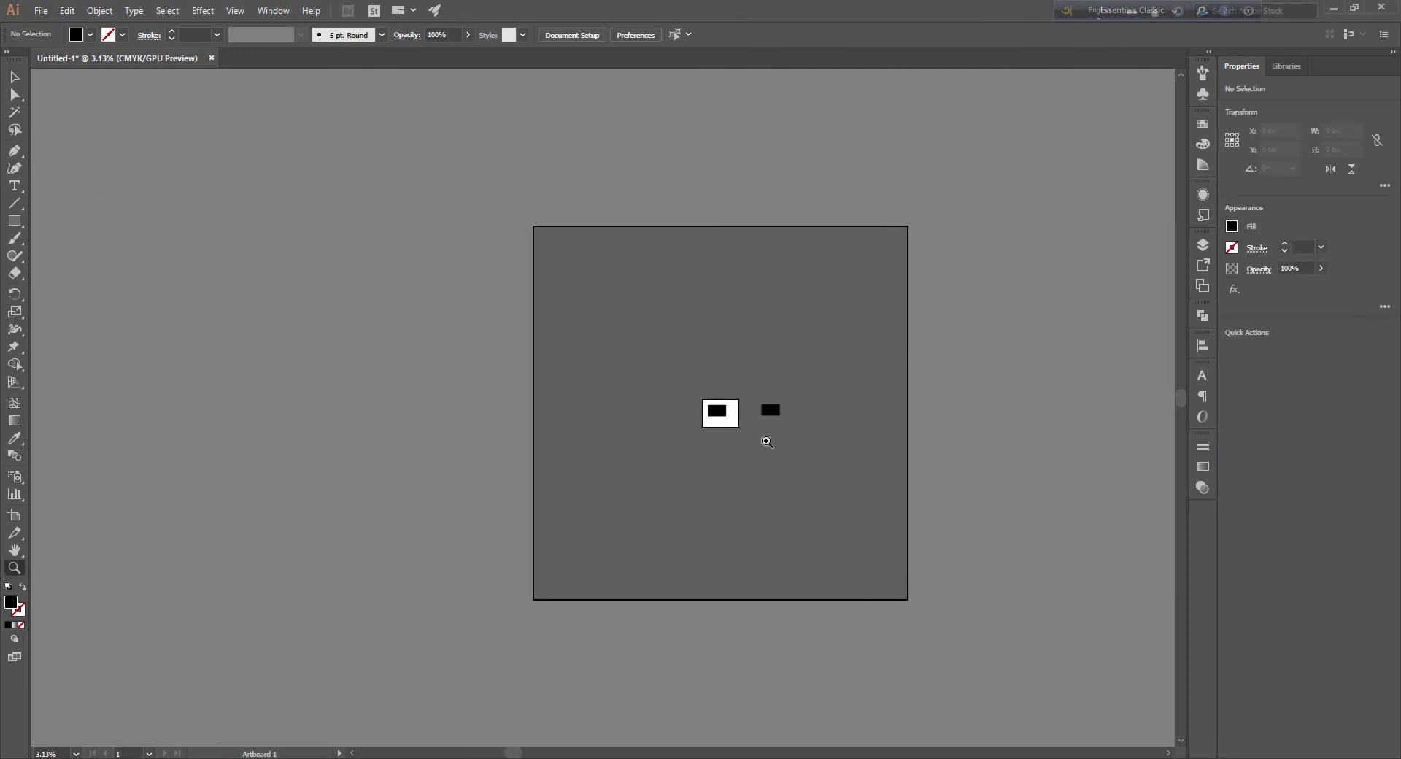
pyautogui.click(782, 454)
pyautogui.click(605, 463)
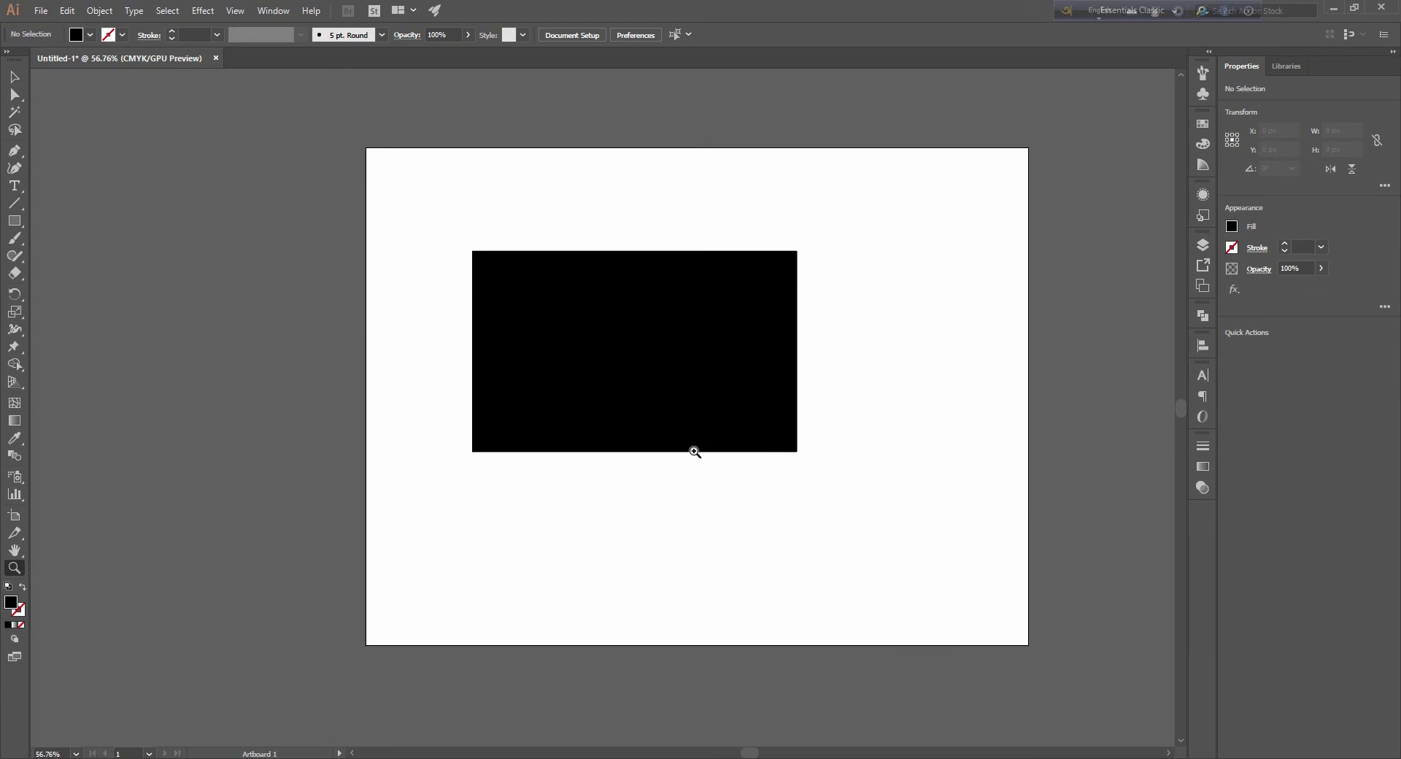
pyautogui.click(695, 451)
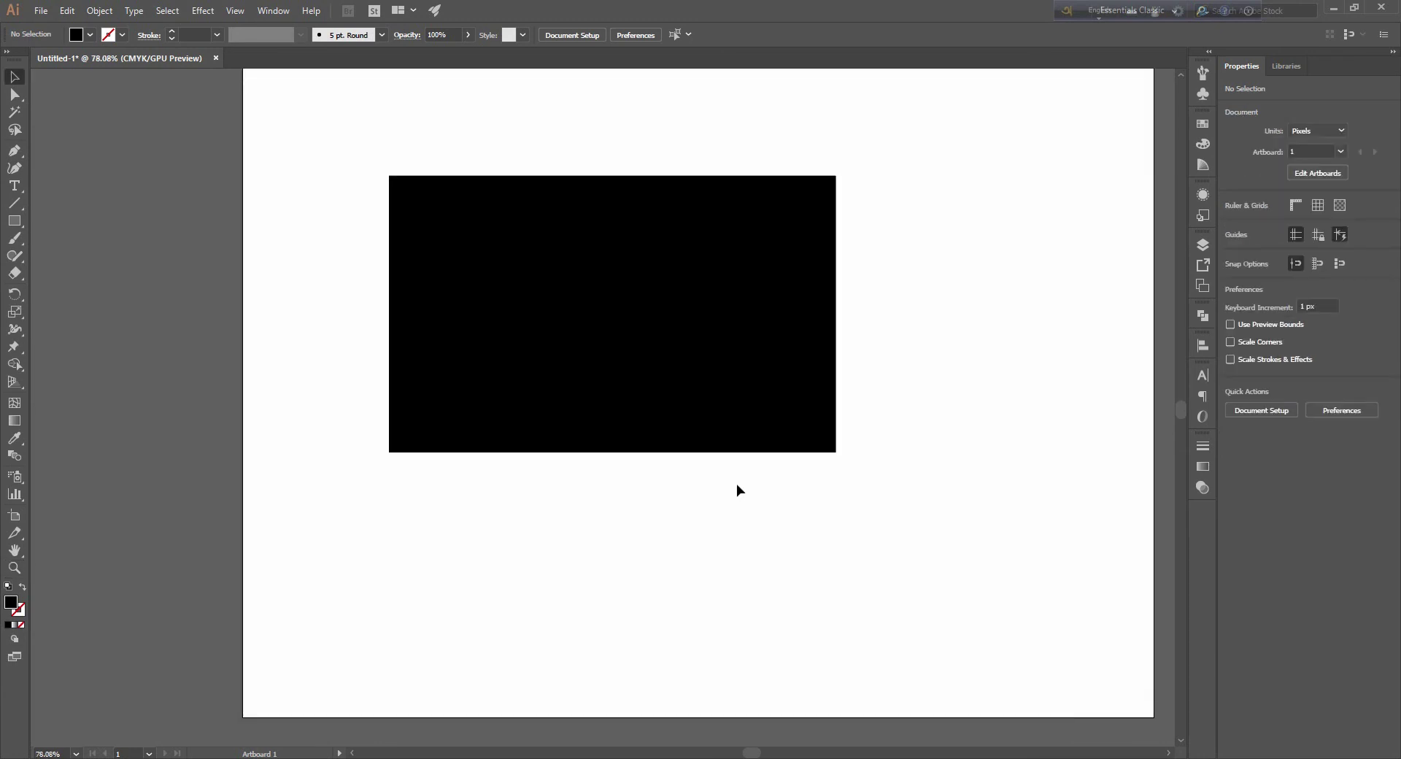
pyautogui.scroll(1, 326, 543)
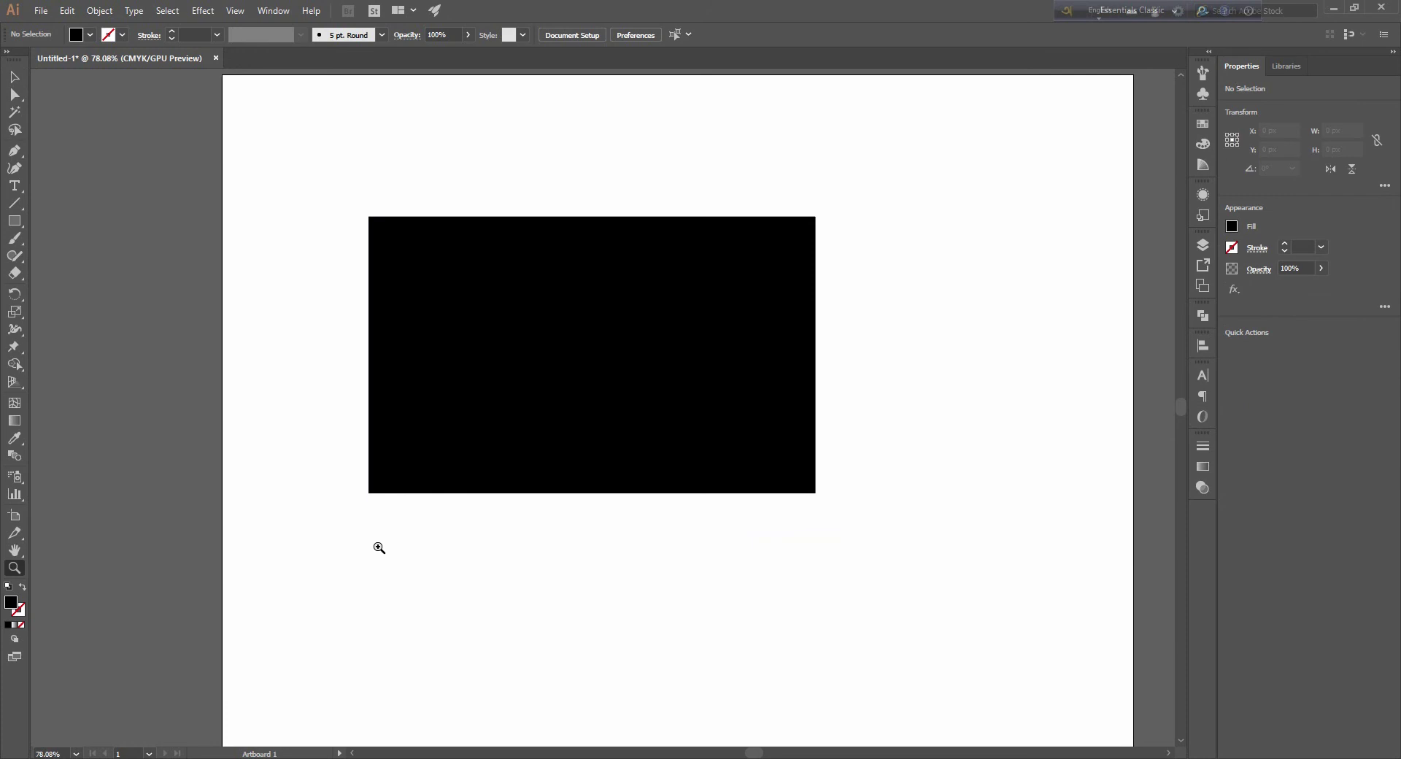
# Step: Scrub-zoom further in to 600% until only white artboard shows
pyautogui.press('v')
pyautogui.hscroll(2, 528, 528)
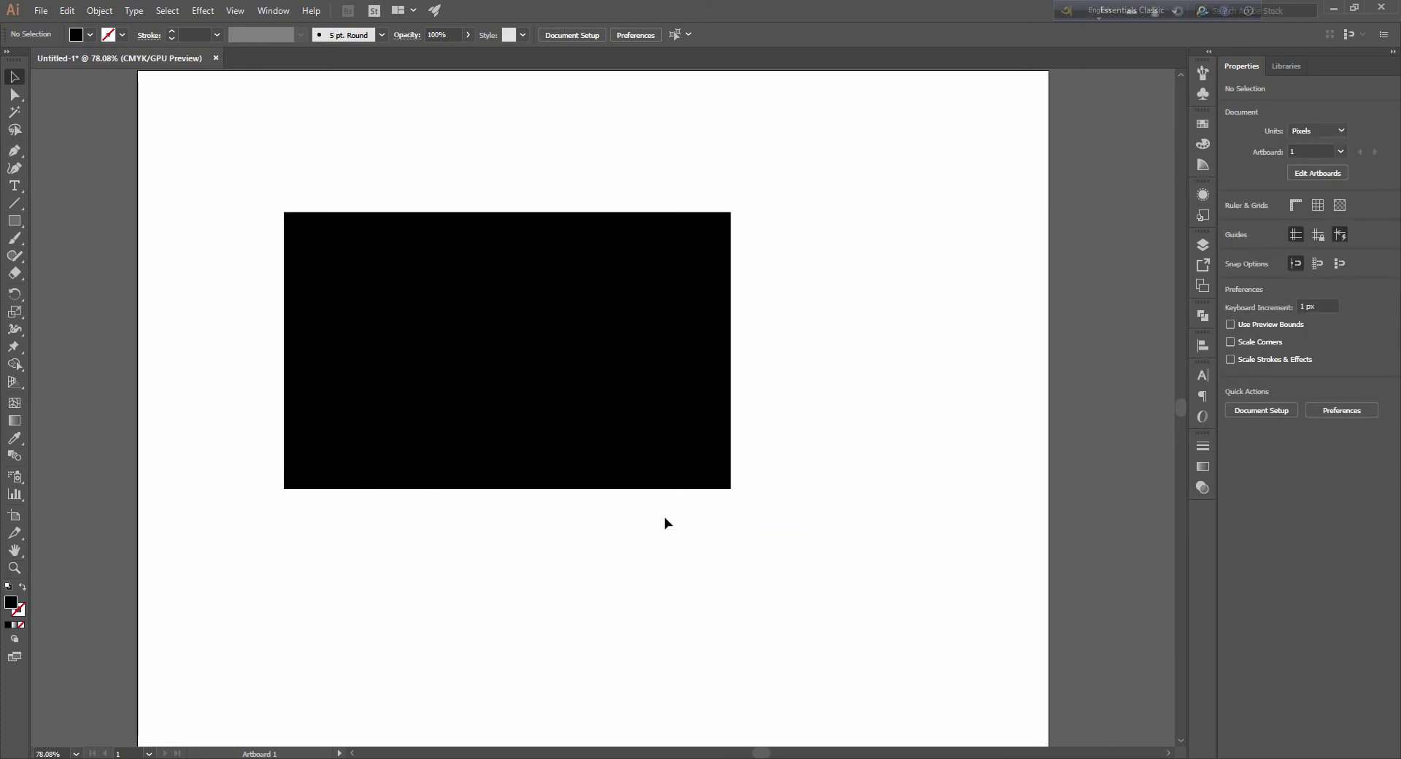
pyautogui.press('z')
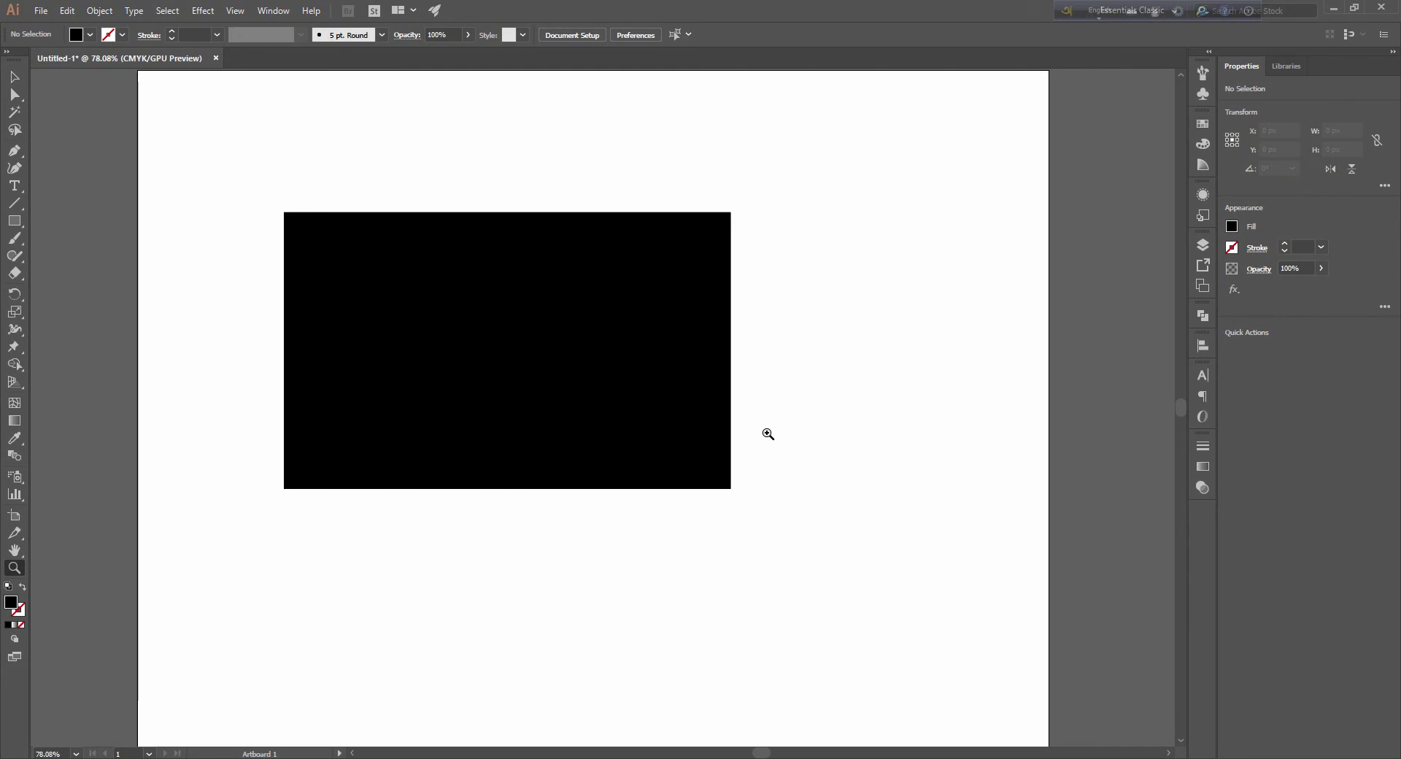
pyautogui.moveTo(751, 425); pyautogui.dragTo(858, 428)
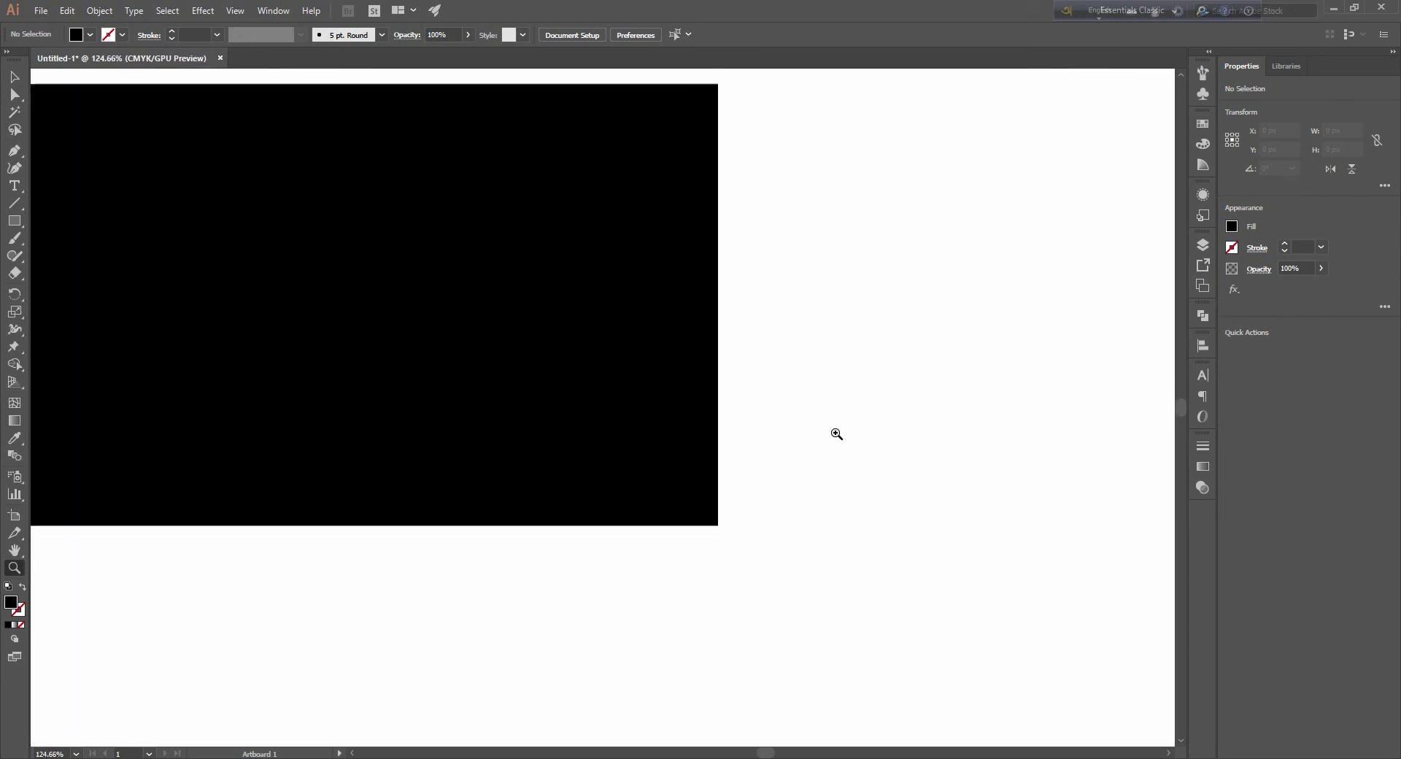
pyautogui.click(796, 413)
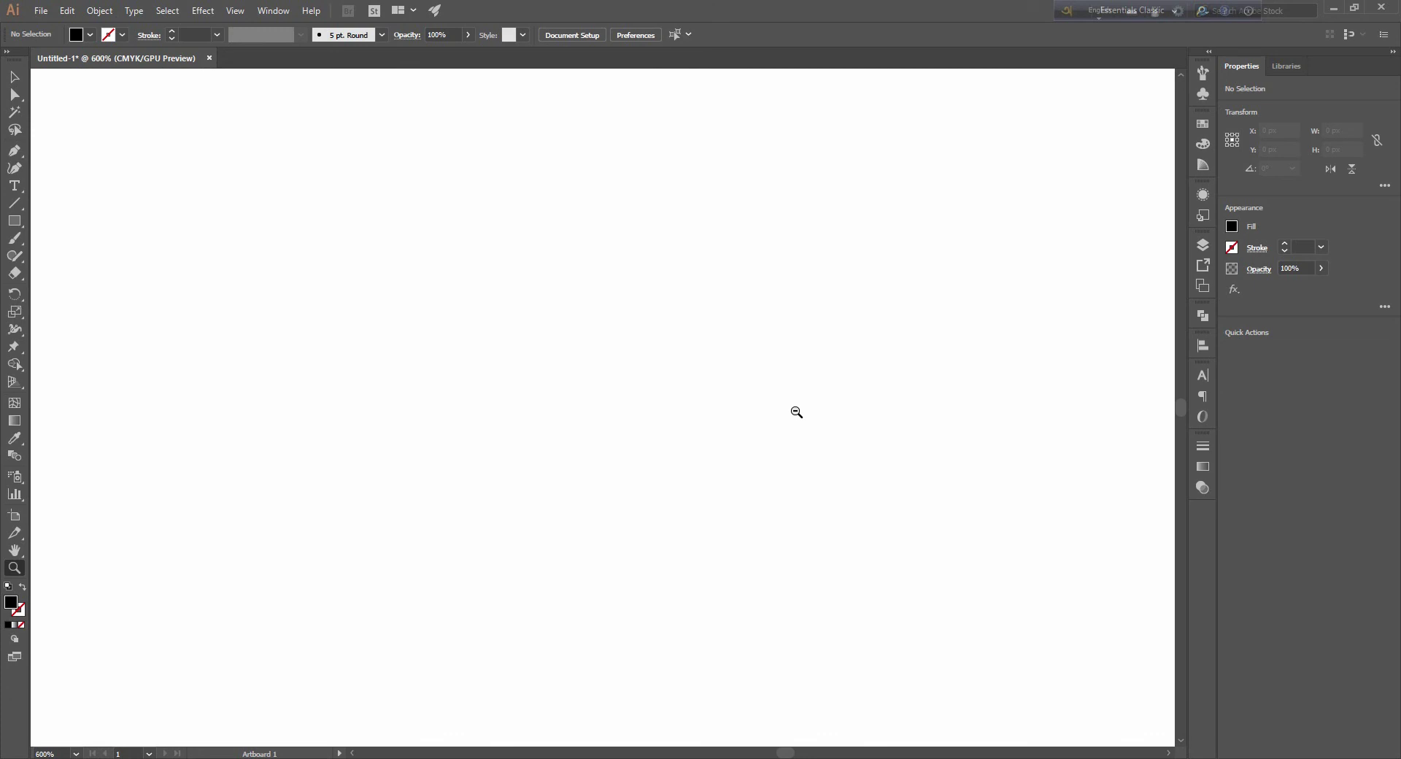
# Step: Alt-click twice with the Zoom tool to zoom out to the whole canvas
pyautogui.keyDown('alt'); pyautogui.click(796, 412); pyautogui.keyUp('alt')
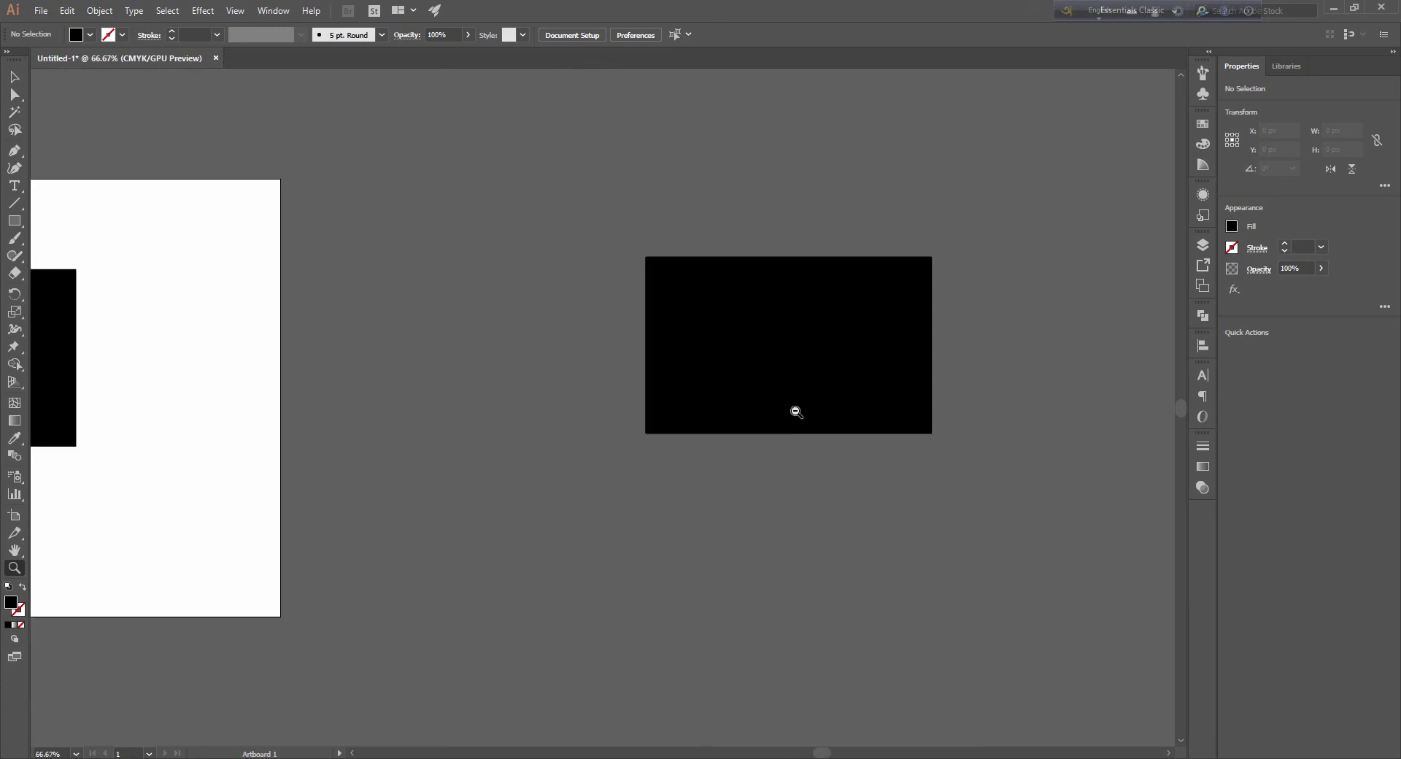
pyautogui.keyDown('alt'); pyautogui.click(797, 412); pyautogui.keyUp('alt')
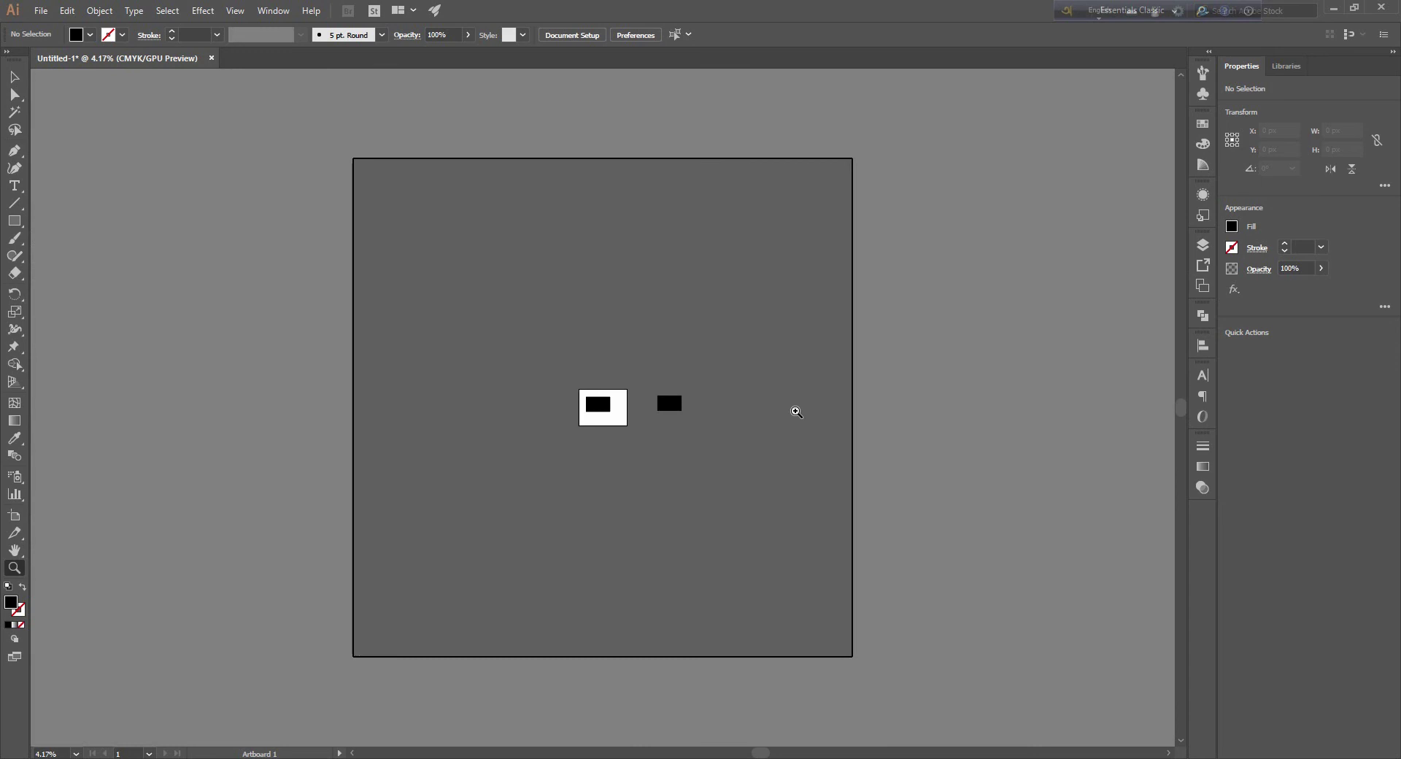
pyautogui.press('v')
pyautogui.press('z')
# Step: Zoom back in to the artboard, then drag all the way to 64000%
pyautogui.click(745, 403)
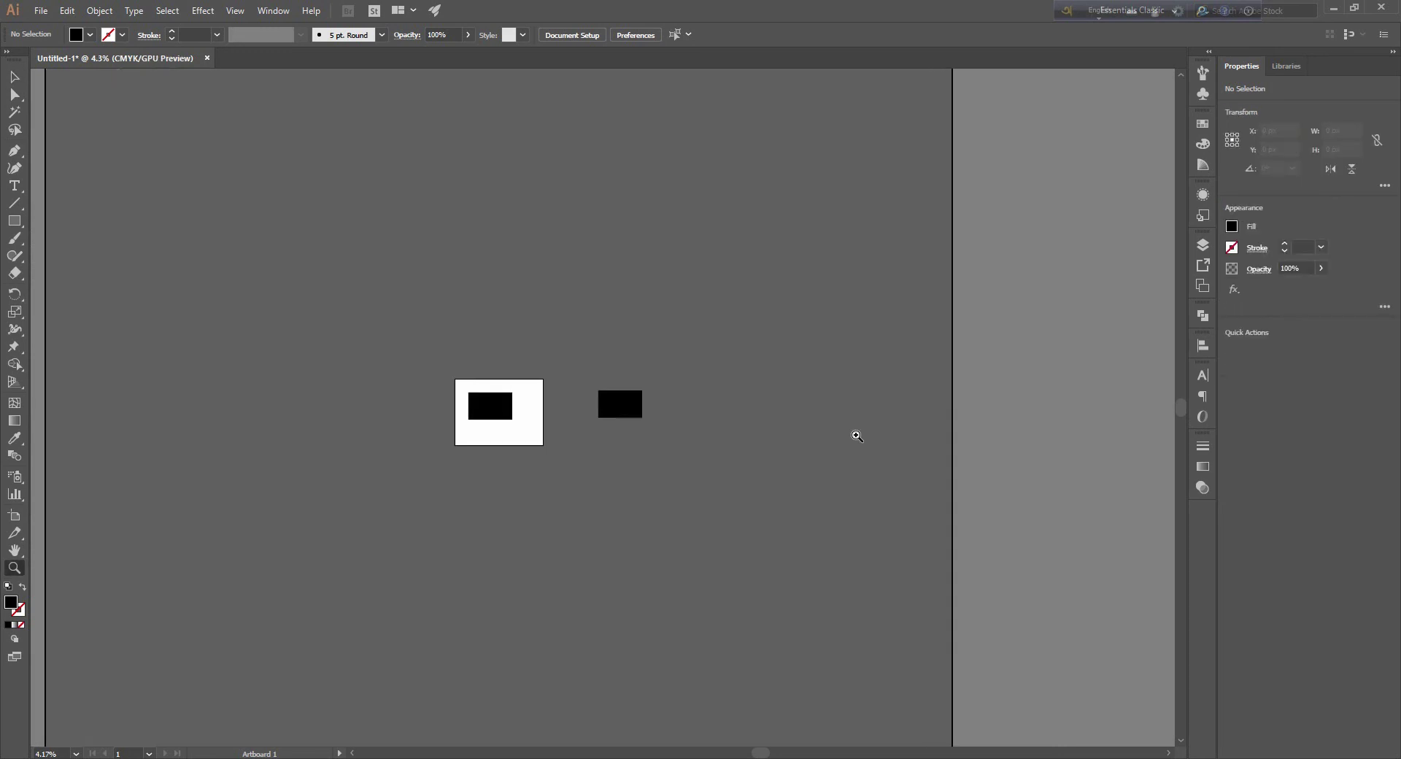
pyautogui.moveTo(781, 520); pyautogui.dragTo(828, 508)
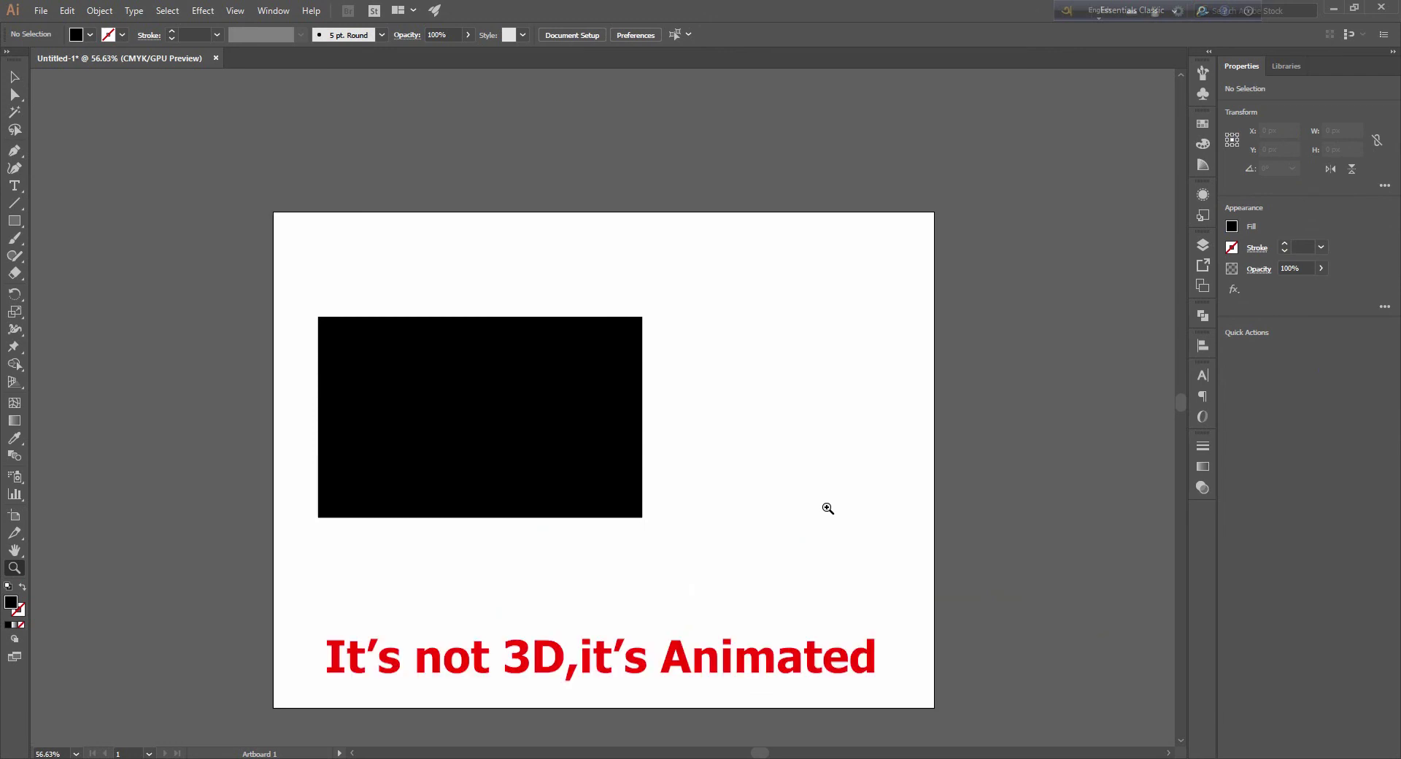
pyautogui.scroll(-2, 828, 508)
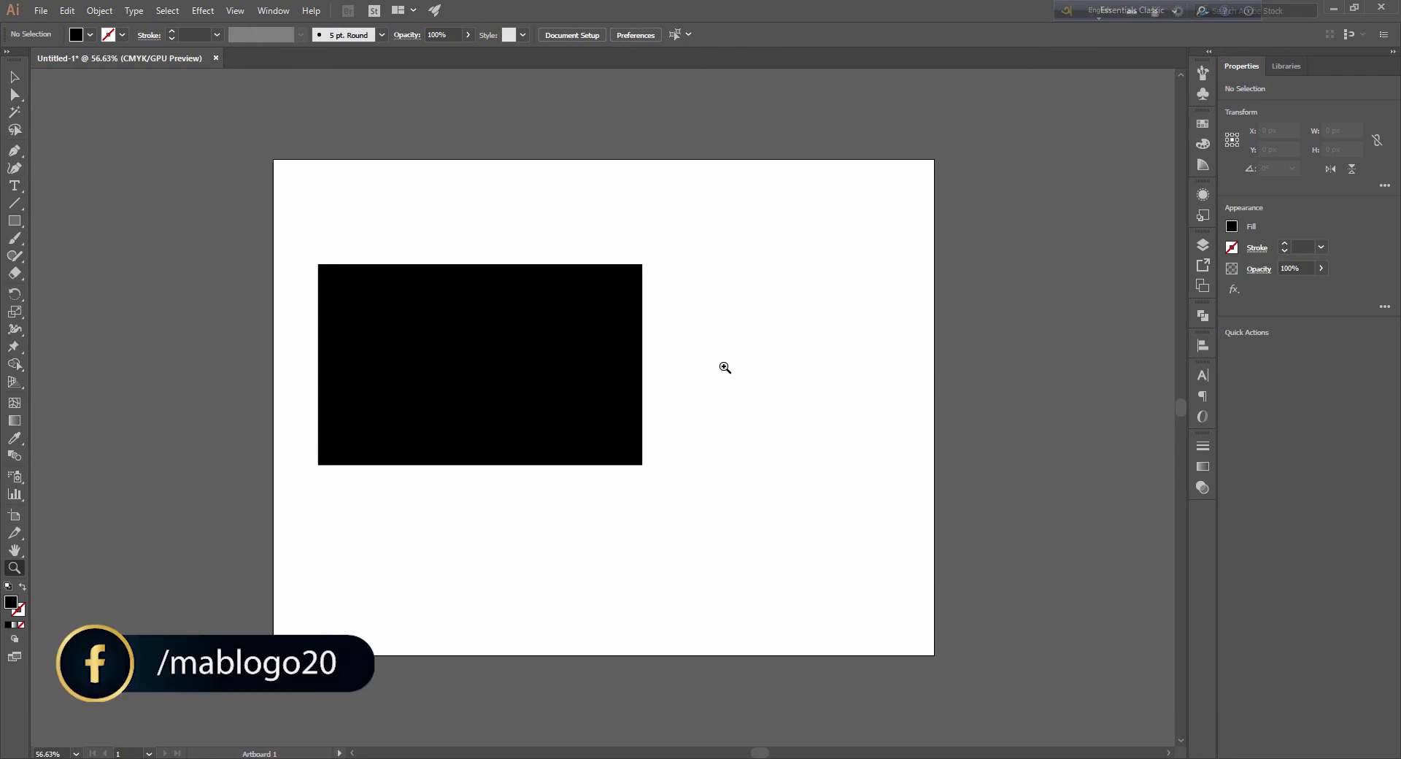
pyautogui.moveTo(725, 367)
pyautogui.mouseDown()
pyautogui.moveTo(765, 379)
pyautogui.moveTo(418, 343)
pyautogui.mouseUp()
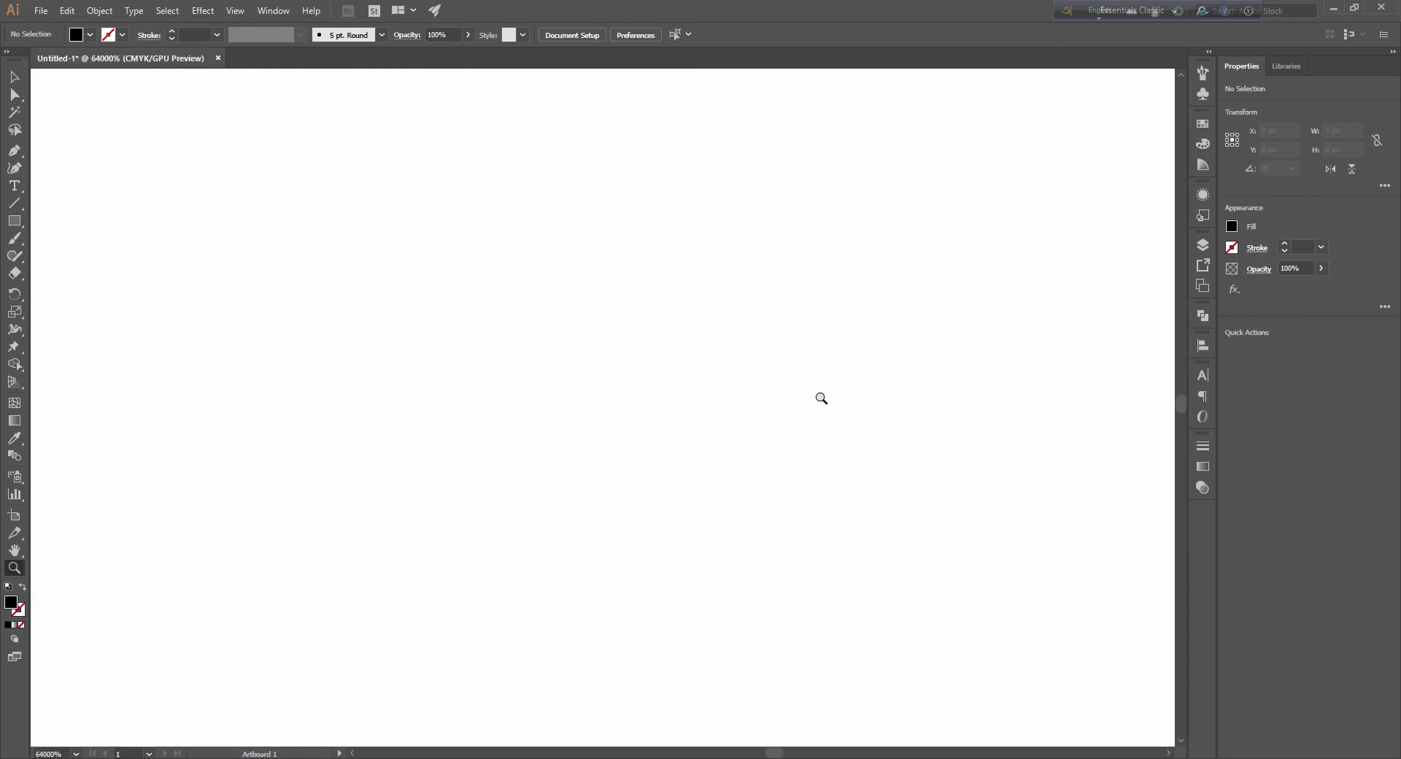
# Step: Scrub-zoom out from 64000% and back in to about 57% so the artboard fits
pyautogui.moveTo(823, 398); pyautogui.dragTo(564, 398)
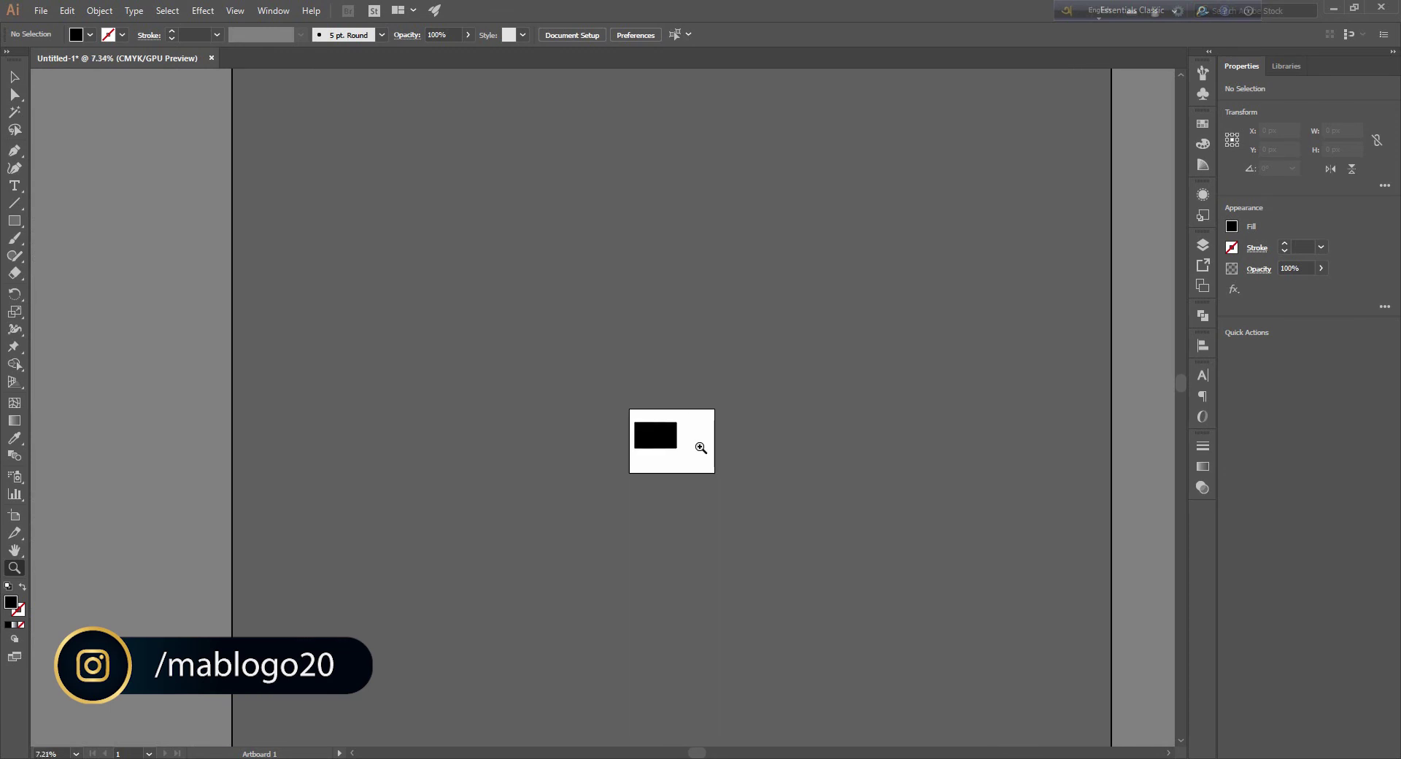
pyautogui.moveTo(699, 448); pyautogui.dragTo(697, 424)
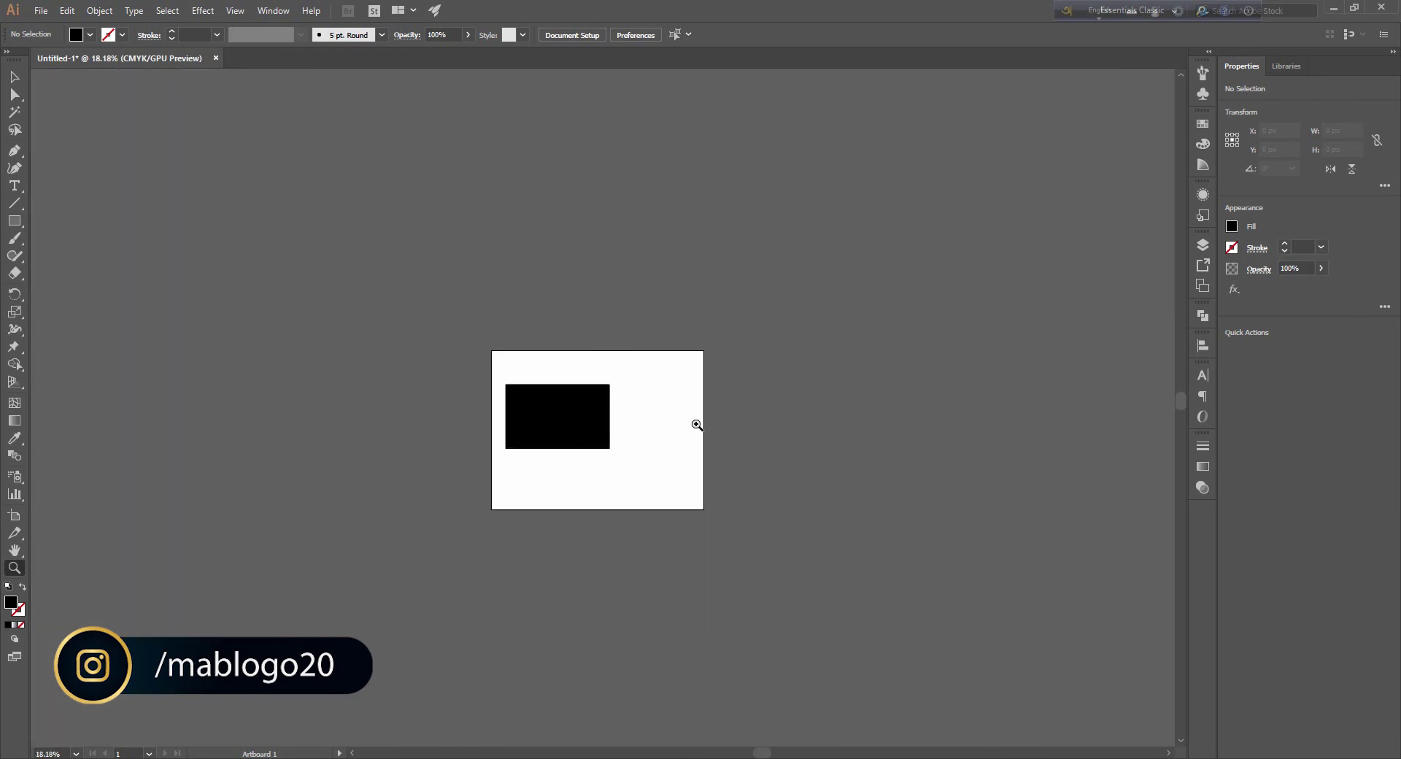
pyautogui.moveTo(697, 424)
pyautogui.mouseDown()
pyautogui.moveTo(962, 527)
pyautogui.moveTo(1119, 642)
pyautogui.moveTo(379, 570)
pyautogui.moveTo(509, 593)
pyautogui.moveTo(979, 613)
pyautogui.moveTo(746, 570)
pyautogui.moveTo(863, 603)
pyautogui.moveTo(645, 401)
pyautogui.moveTo(733, 427)
pyautogui.moveTo(861, 422)
pyautogui.mouseUp()
pyautogui.moveTo(979, 424)
pyautogui.mouseDown()
pyautogui.moveTo(588, 391)
pyautogui.moveTo(835, 401)
pyautogui.moveTo(644, 379)
pyautogui.moveTo(234, 368)
pyautogui.moveTo(973, 378)
pyautogui.moveTo(353, 353)
pyautogui.moveTo(657, 390)
pyautogui.mouseUp()
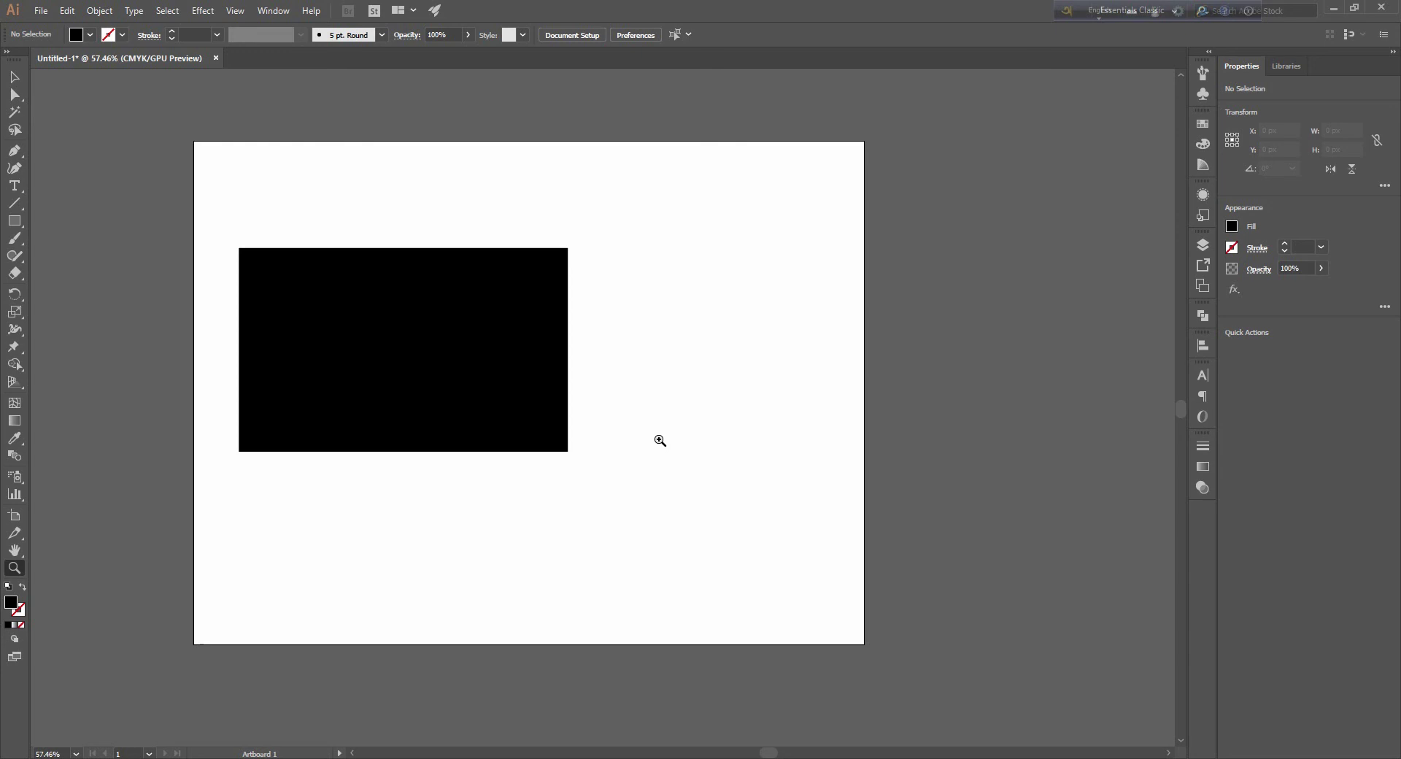
# Step: Scrub-zoom in, then ease back out to fit the artboard at about 88%
pyautogui.moveTo(660, 440)
pyautogui.mouseDown()
pyautogui.moveTo(677, 411)
pyautogui.moveTo(996, 517)
pyautogui.mouseUp()
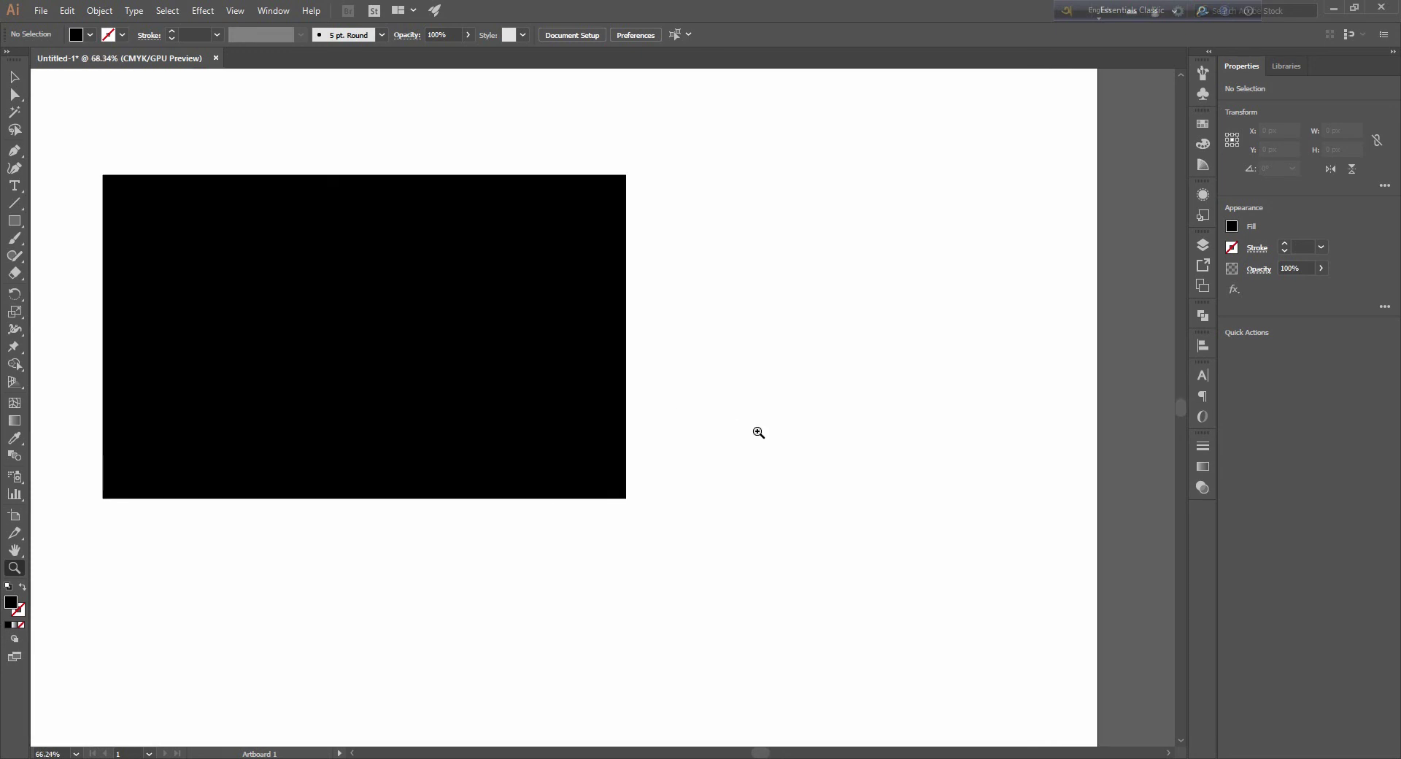
pyautogui.moveTo(996, 518); pyautogui.dragTo(752, 456)
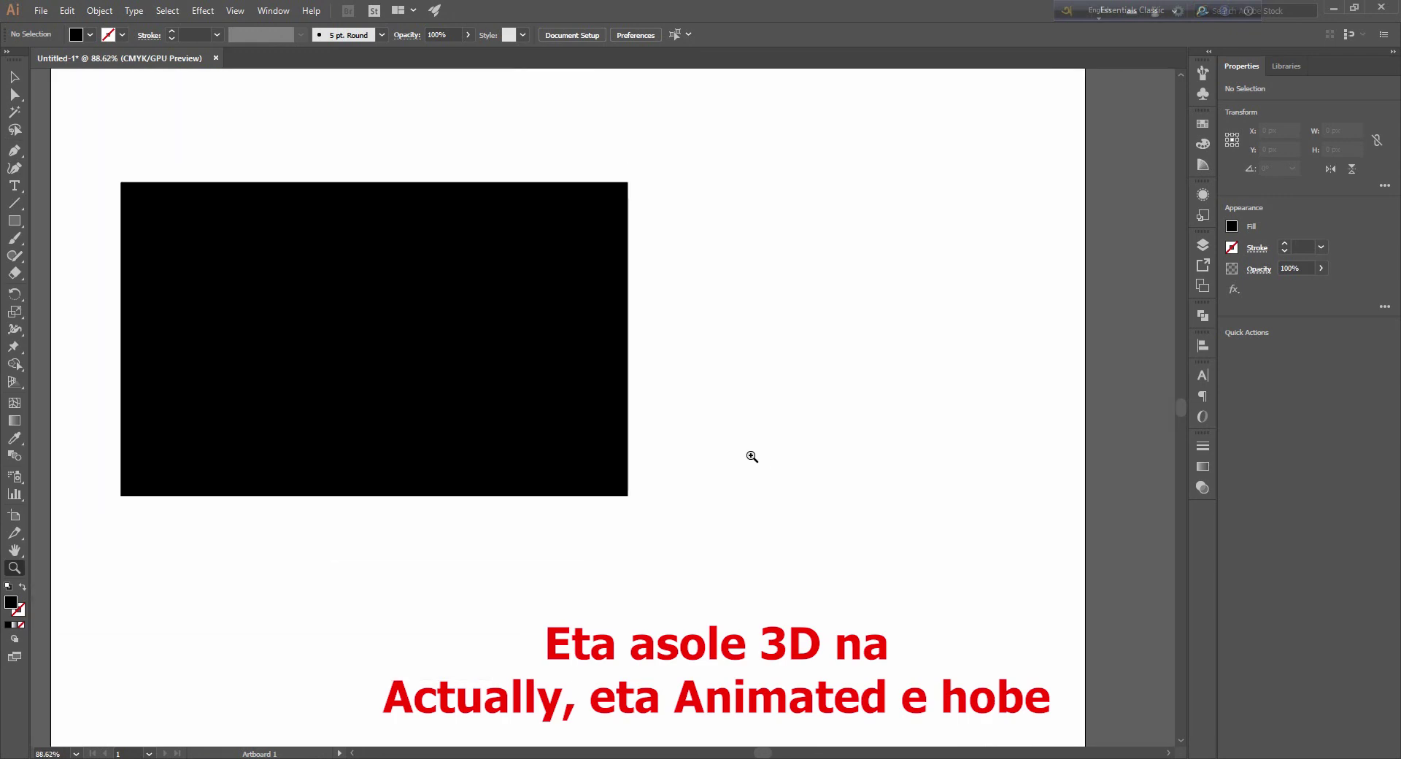